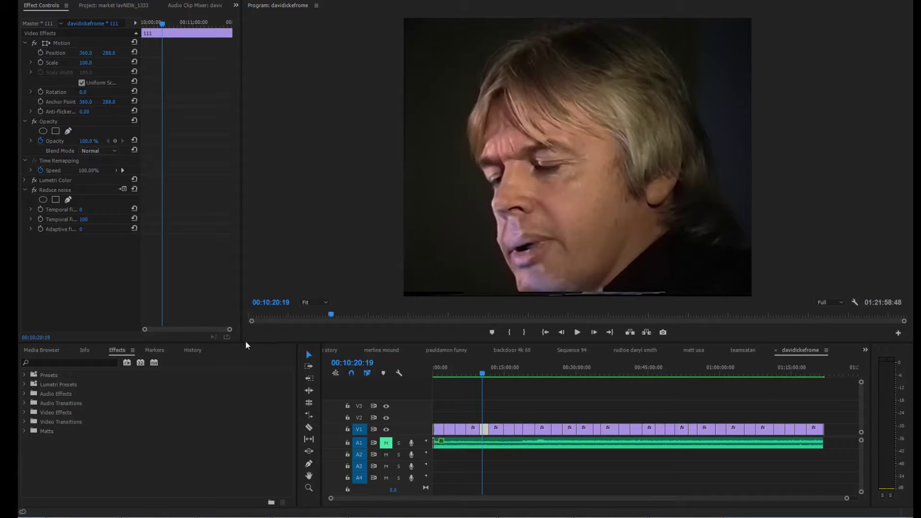
Step: Enlarge the Program monitor by shrinking the timeline area and narrowing the Effect Controls panel
drag(244, 343, 237, 439)
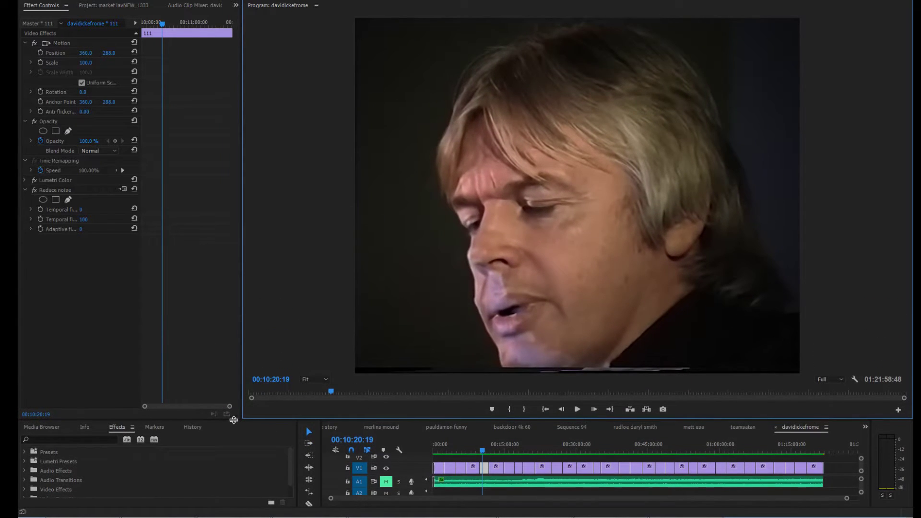
drag(242, 358, 197, 360)
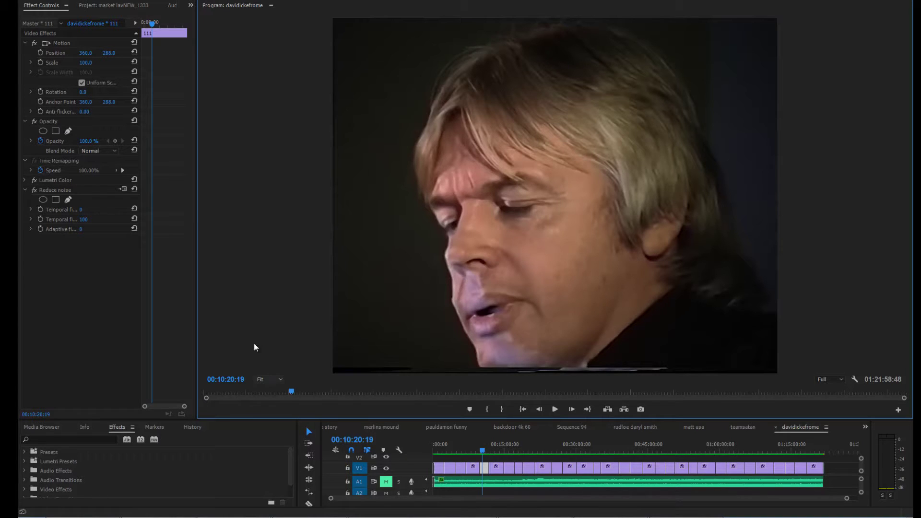
Step: Compare the frame with and without the Reduce noise effect, magnifying the preview to 150% and 200%
click(35, 190)
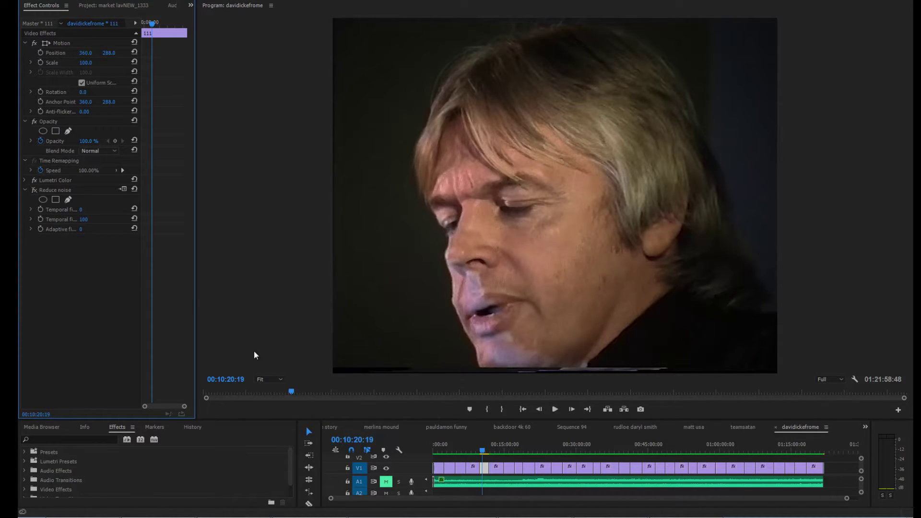
click(275, 379)
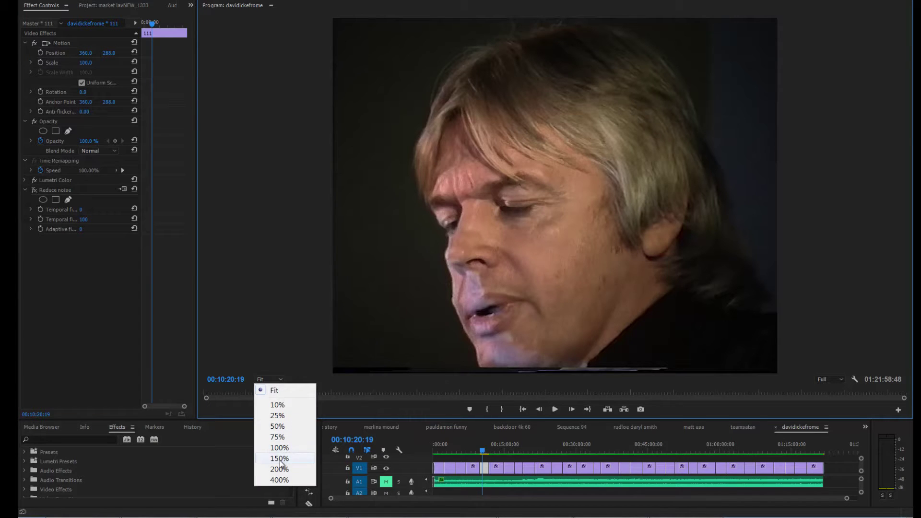
click(282, 459)
click(274, 379)
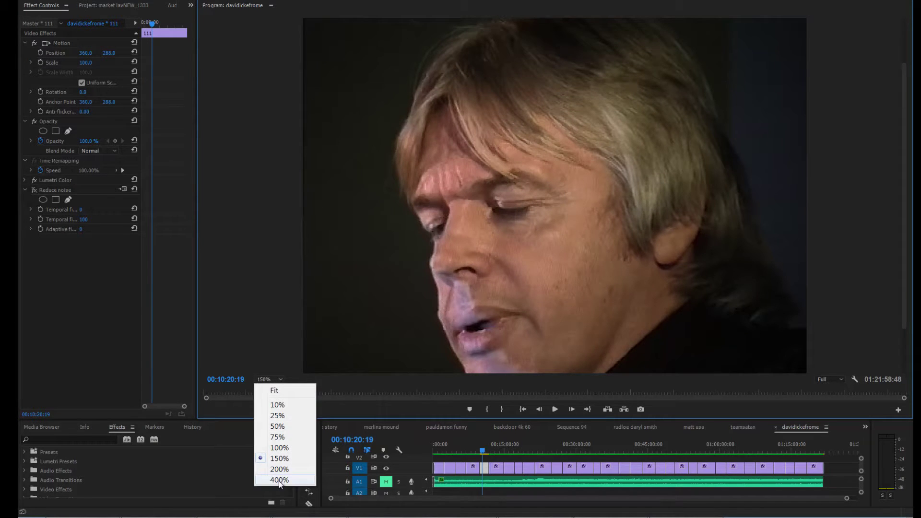
click(275, 469)
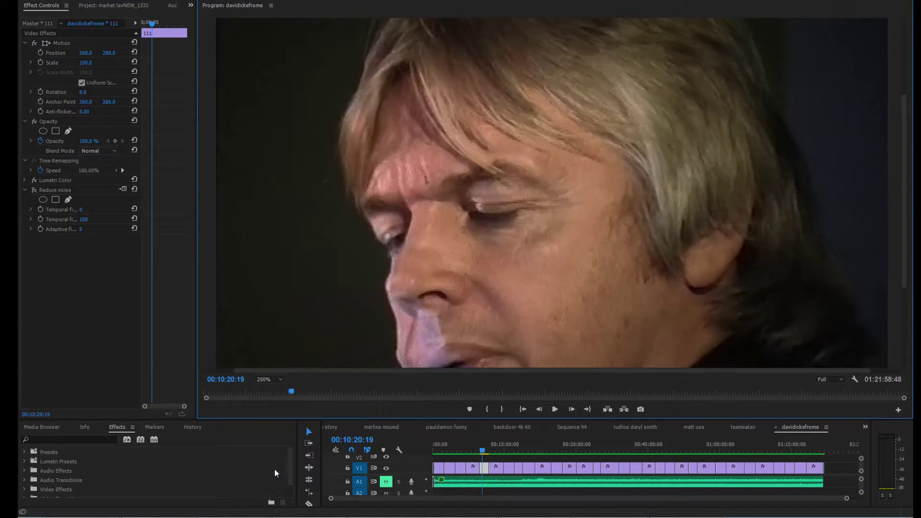
click(37, 190)
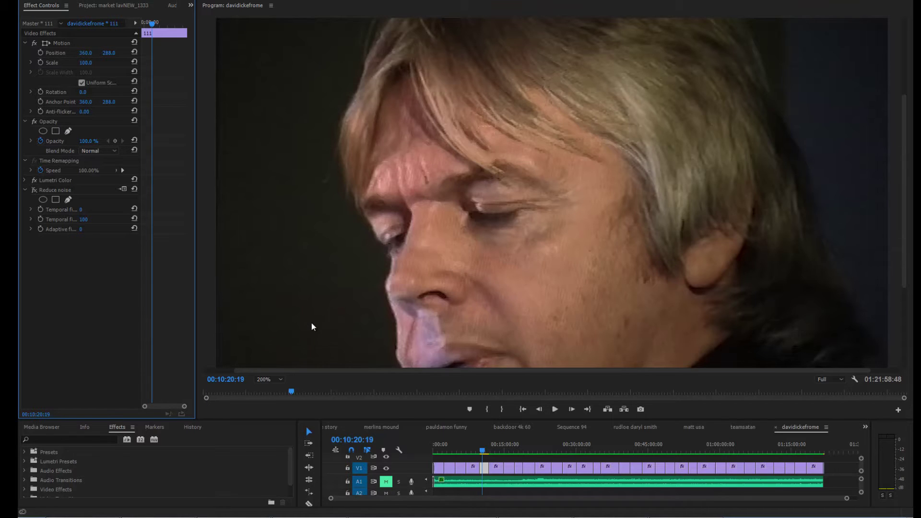
Step: Play a short stretch of the clip at 200% magnification and step through single frames to examine the noise pattern
key(space)
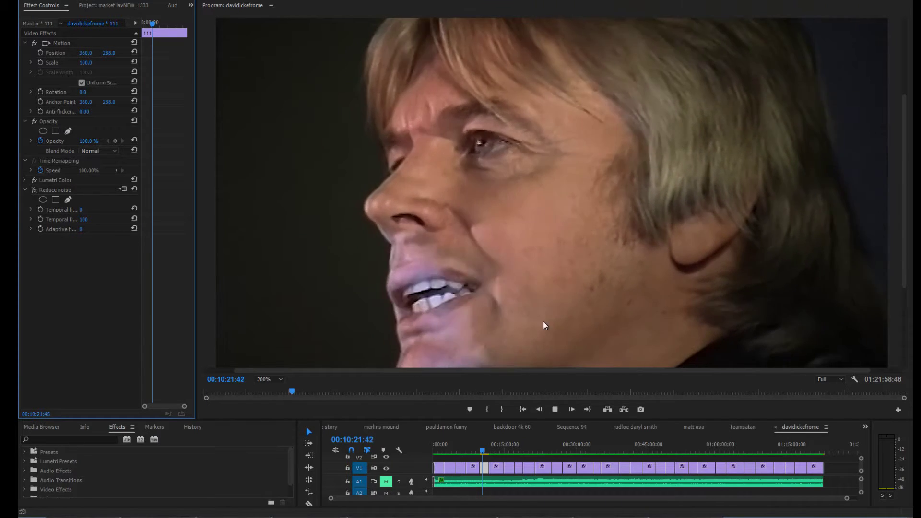
key(space)
key(Left)
key(Left)
key(Left)
key(Left)
key(Left)
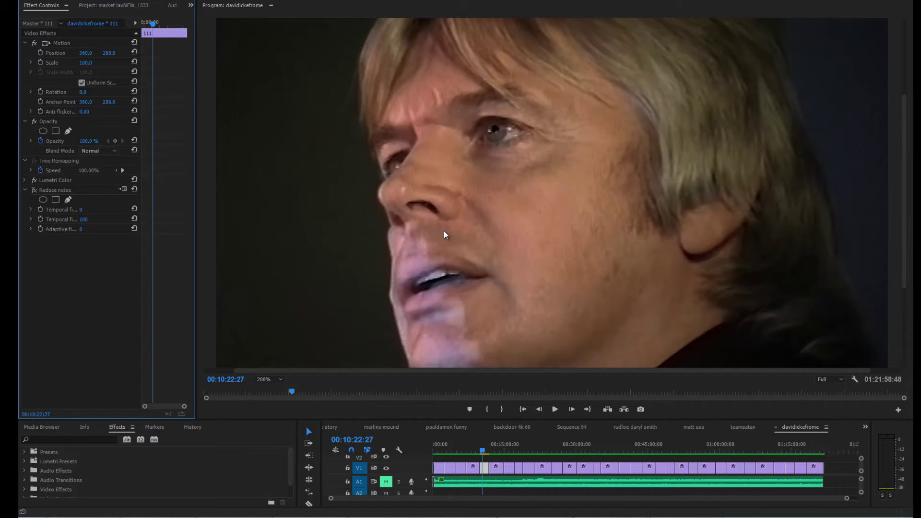
Step: Magnify the preview to 400% and step back and forth by single frames to examine the line pattern on the face
click(266, 380)
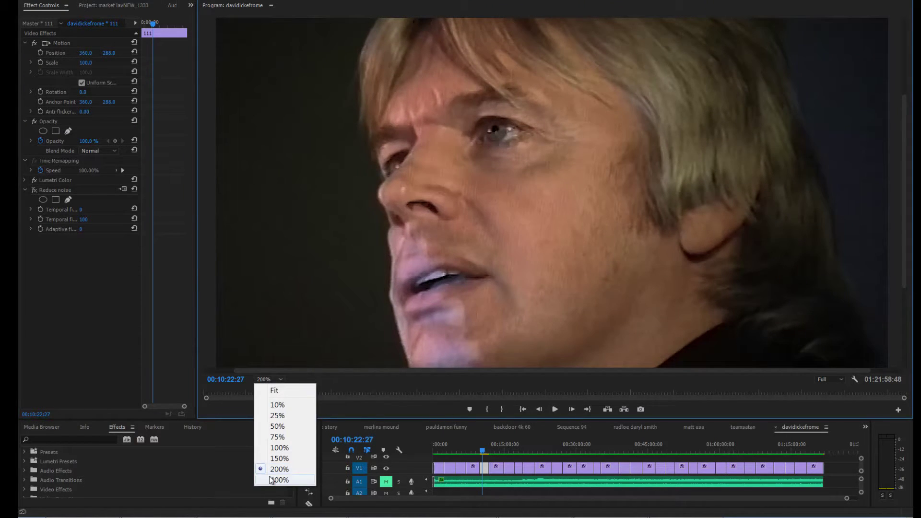
click(271, 480)
key(Right)
key(Right)
key(Right)
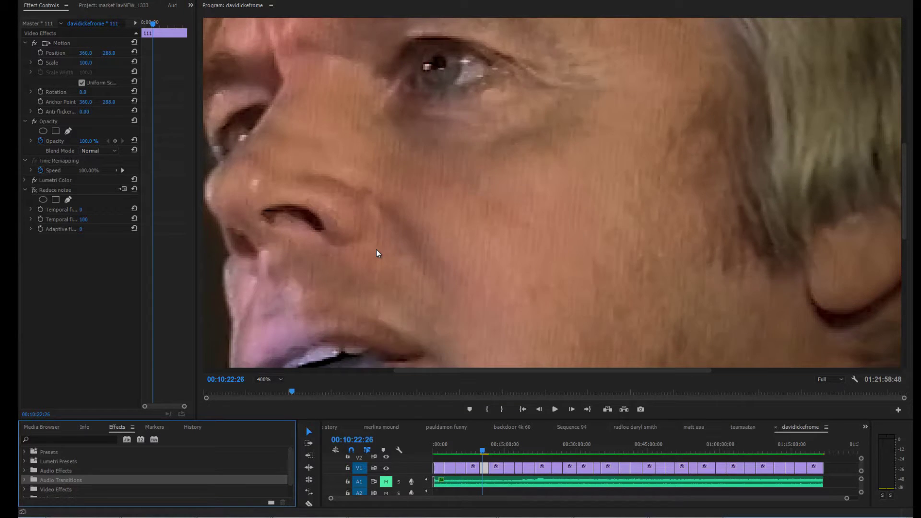
key(Left)
key(Left)
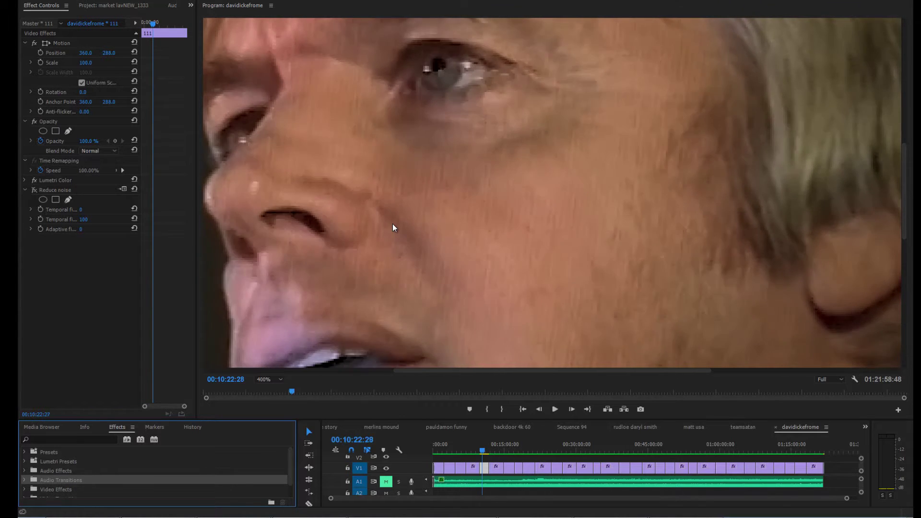
key(Right)
key(Left)
key(Left)
key(Left)
key(Left)
key(Left)
key(Left)
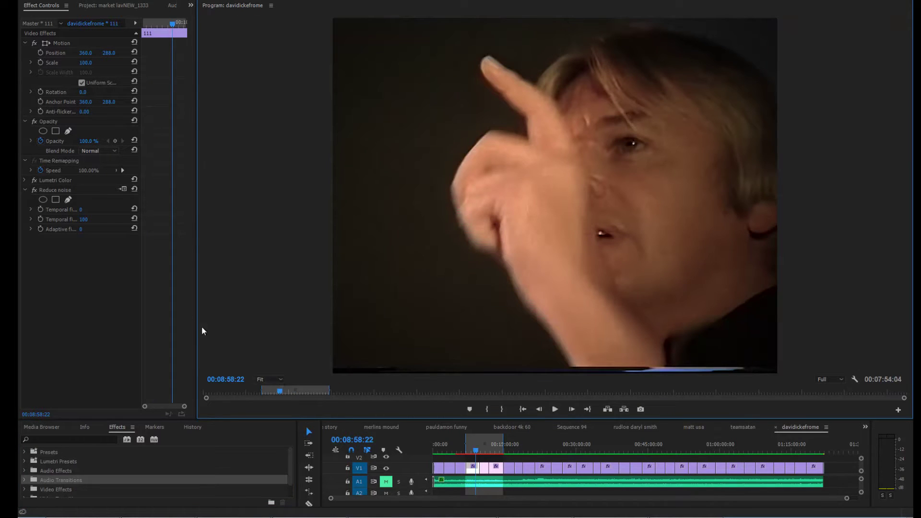
Step: Go to 00:09:39:20 in the sequence and open the Reduce noise effect's Neat Video setup in a maximized window
click(479, 452)
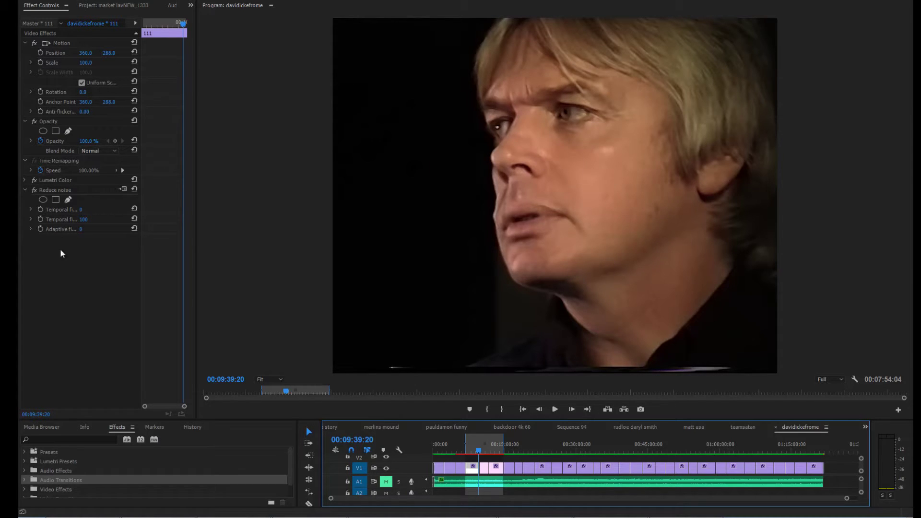
click(127, 189)
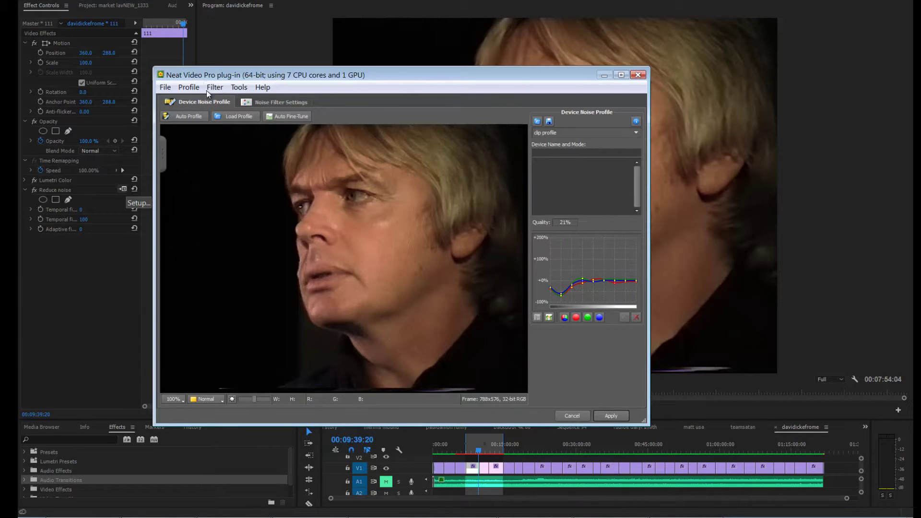
double_click(276, 79)
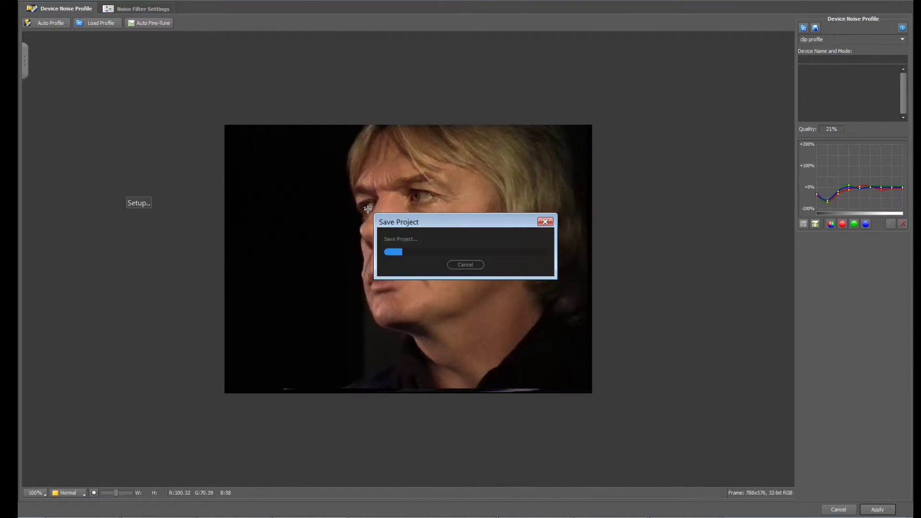
Step: Mark a noise sample area of about 167 × 226 pixels over the cheek and run Auto Profile
scroll(360, 239, up, 1)
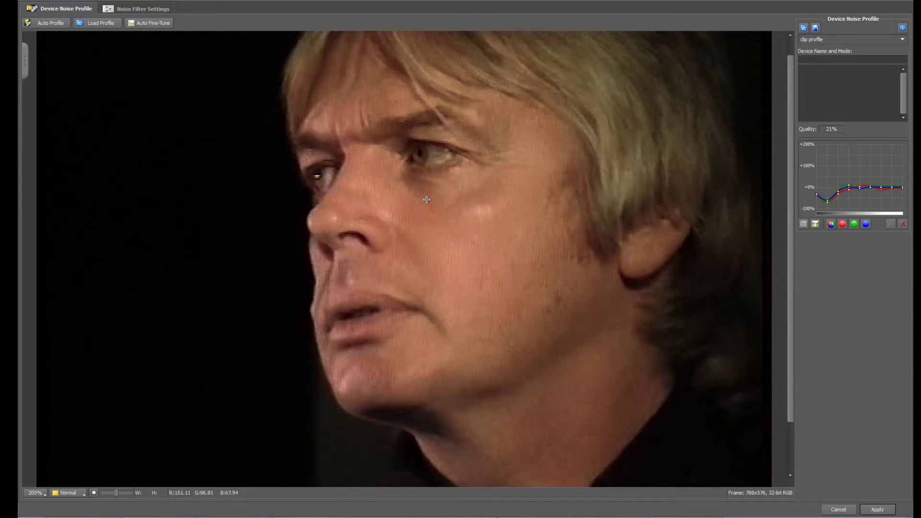
drag(421, 197, 579, 409)
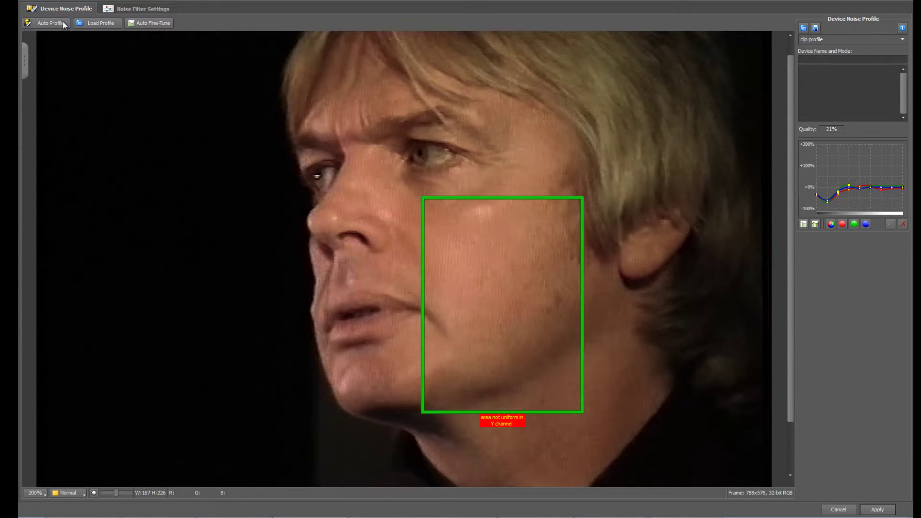
click(40, 22)
Step: Open the Noise Filter Settings and compare the filtered frame repeatedly with the original
click(138, 9)
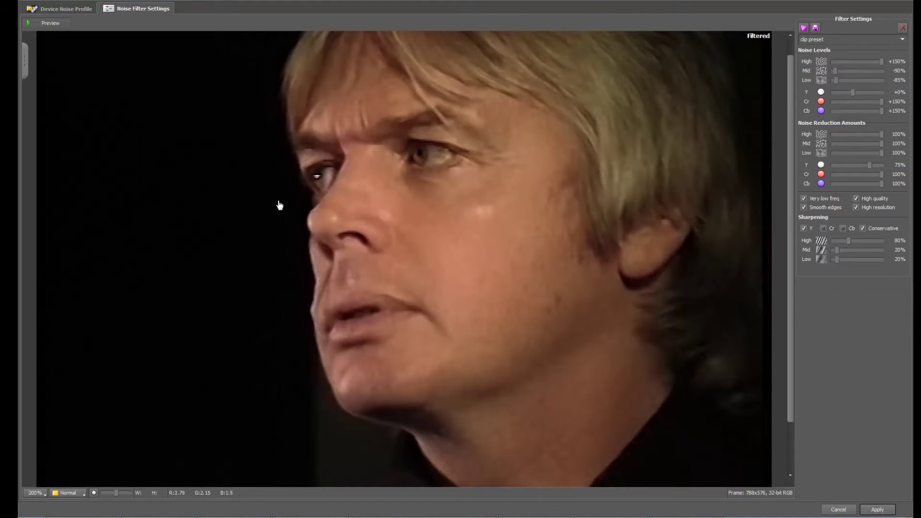
click(50, 22)
click(50, 23)
click(50, 23)
click(49, 22)
click(50, 22)
click(50, 23)
click(50, 22)
click(49, 22)
click(50, 22)
click(50, 22)
Step: Try different Y noise reduction amounts, ending at 70%, and compare the filtered preview with the original
mouse_move(868, 165)
mouse_down()
mouse_move(848, 169)
mouse_move(863, 167)
mouse_up()
drag(860, 169, 846, 174)
click(50, 22)
click(51, 21)
drag(845, 165, 898, 165)
drag(853, 101, 899, 117)
drag(850, 100, 885, 102)
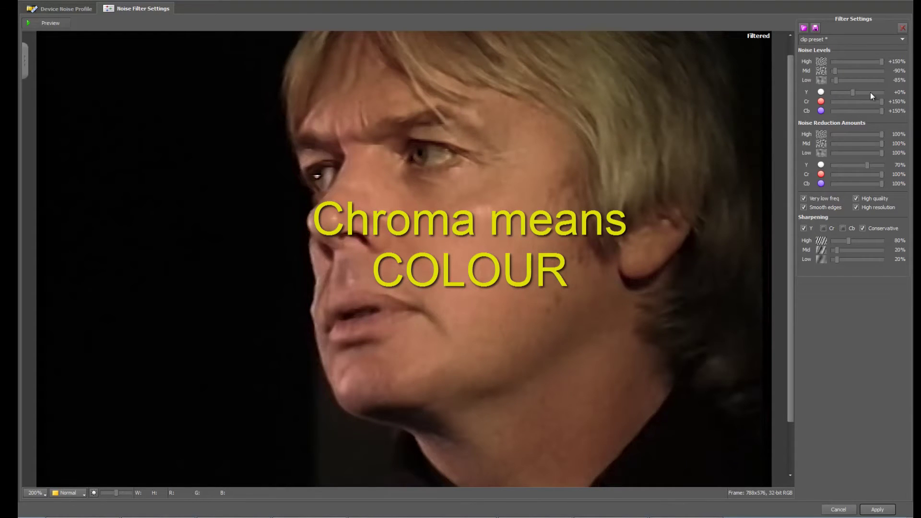
Step: Try High, Mid and Low noise levels of +0% and compare the filtered frame with the original
drag(836, 71, 854, 71)
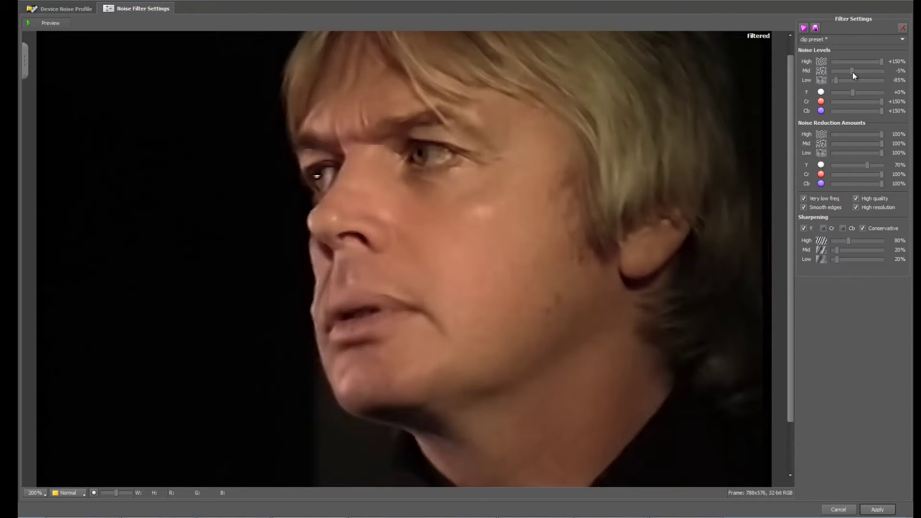
drag(835, 80, 854, 64)
click(58, 24)
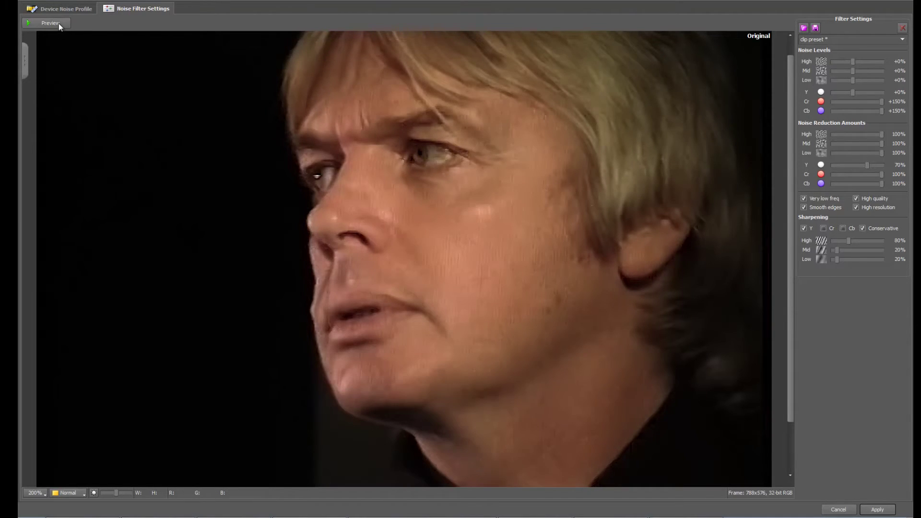
click(58, 24)
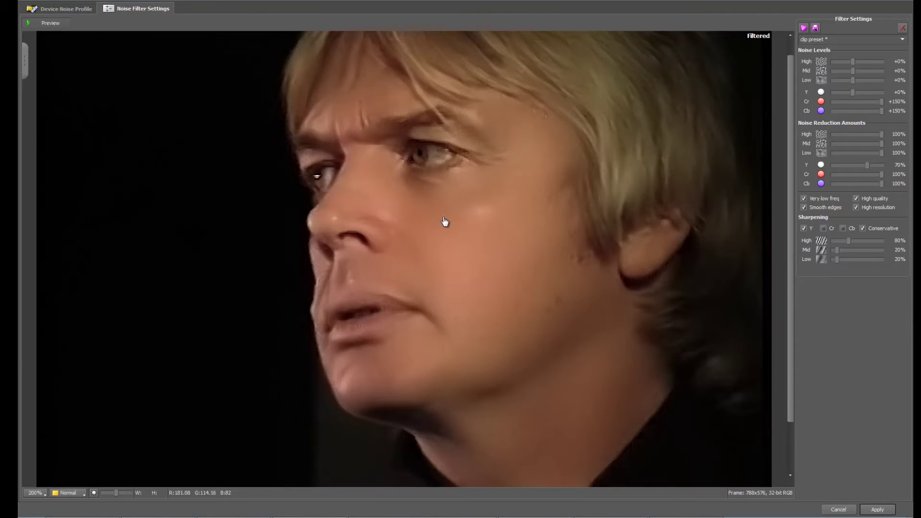
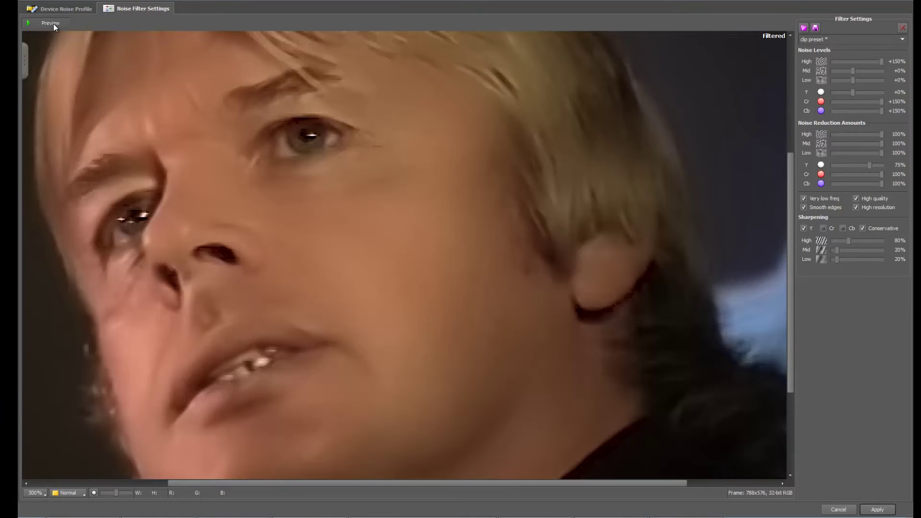
Step: Set the Mid and Low noise levels to -70%, comparing the filtered frame with the original
click(53, 24)
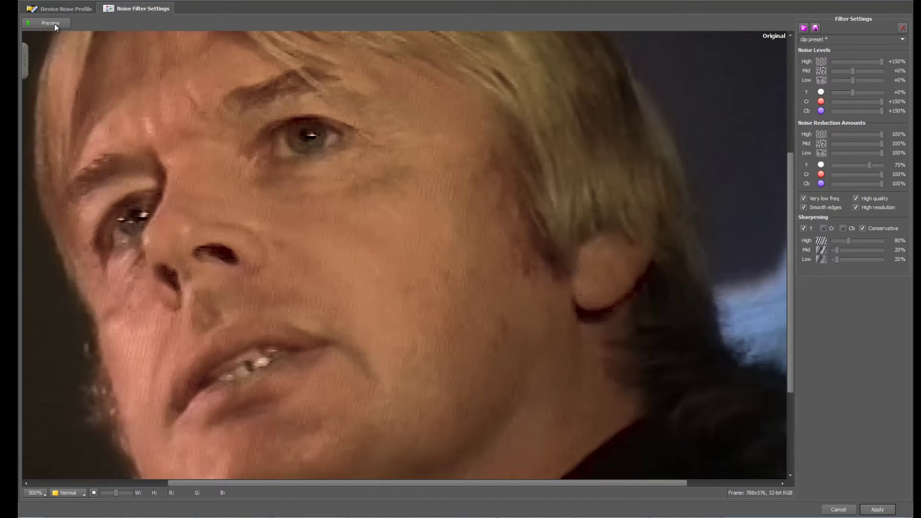
click(54, 24)
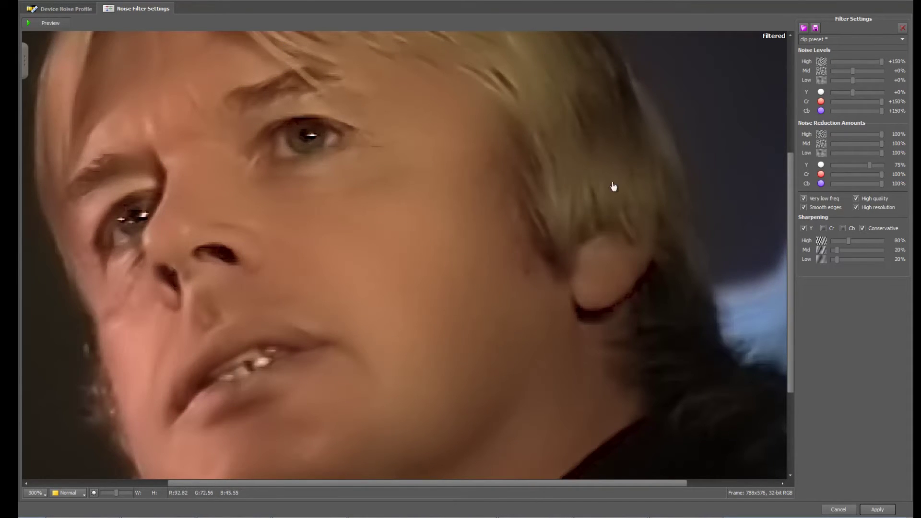
click(833, 73)
click(46, 27)
click(46, 27)
drag(838, 79, 884, 69)
drag(842, 87, 836, 91)
Step: Try lower High noise levels, such as -20%, and settle on a High level of +140%
drag(881, 61, 813, 63)
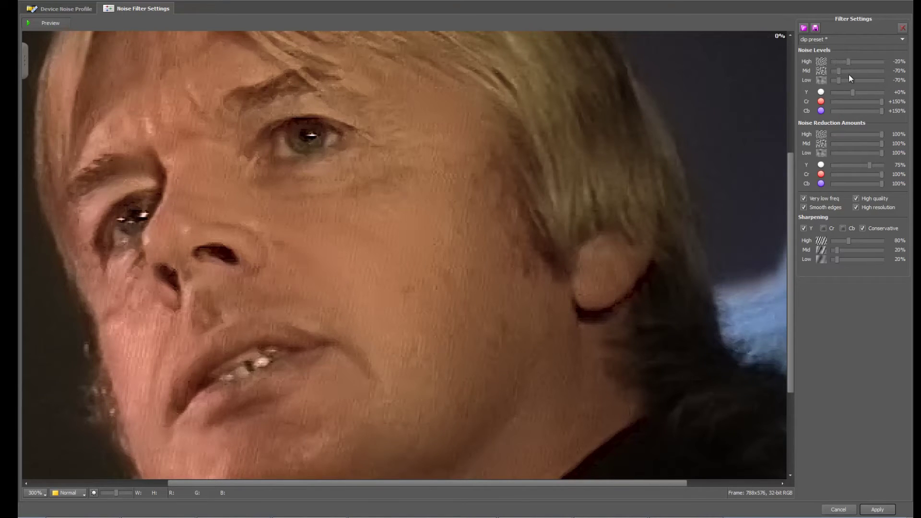
key(Page_Up)
key(Page_Up)
key(Page_Up)
key(Page_Up)
mouse_move(879, 61)
mouse_down()
mouse_move(844, 73)
mouse_move(879, 63)
mouse_up()
Step: Switch Y sharpening off and on several times to compare its effect on the face
click(804, 229)
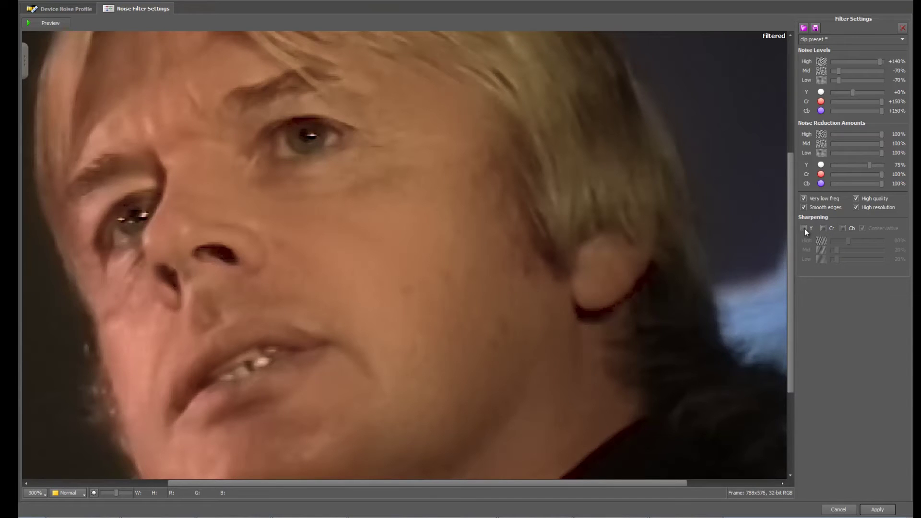
click(805, 229)
click(804, 228)
click(804, 228)
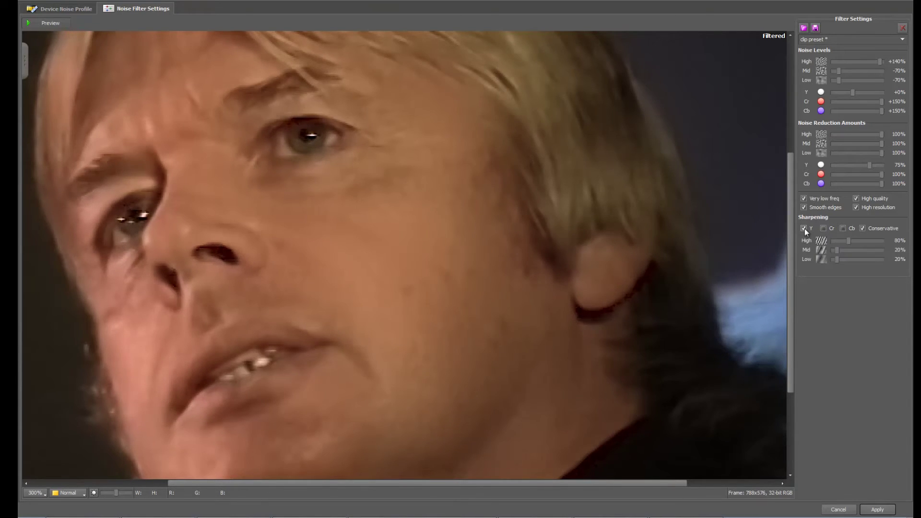
click(805, 228)
click(804, 228)
Step: Set sharpening to High 85%, Mid 25% and Low 25%, check against the original, and apply the filter settings
mouse_move(833, 250)
mouse_down()
mouse_move(870, 255)
mouse_move(825, 259)
mouse_move(834, 258)
mouse_up()
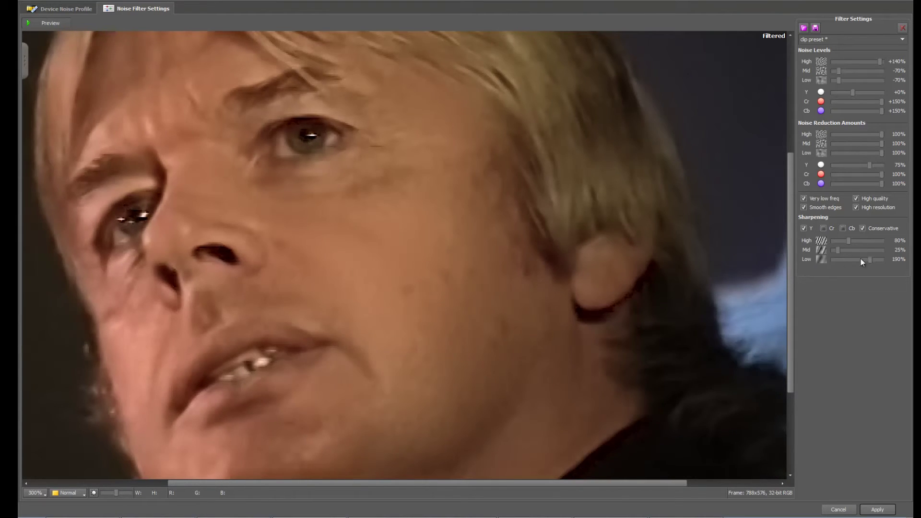
click(843, 256)
drag(881, 241, 832, 251)
click(50, 23)
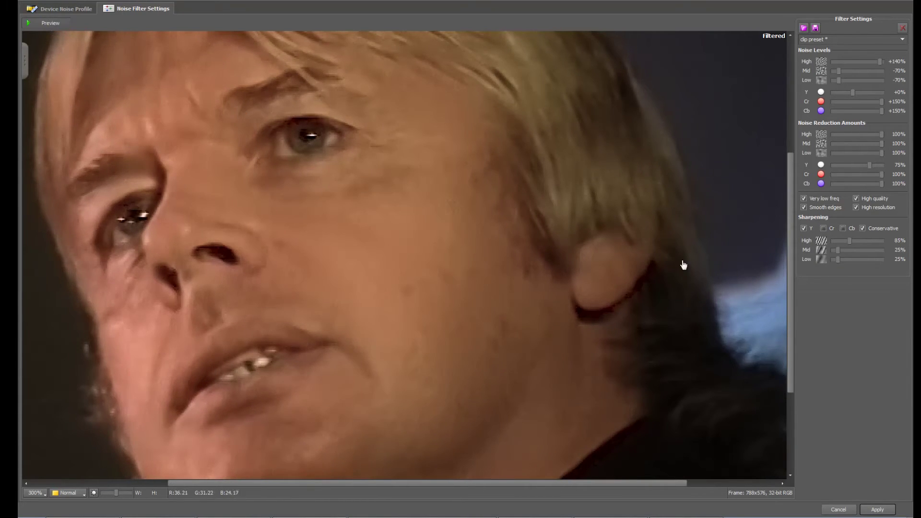
drag(790, 244, 792, 324)
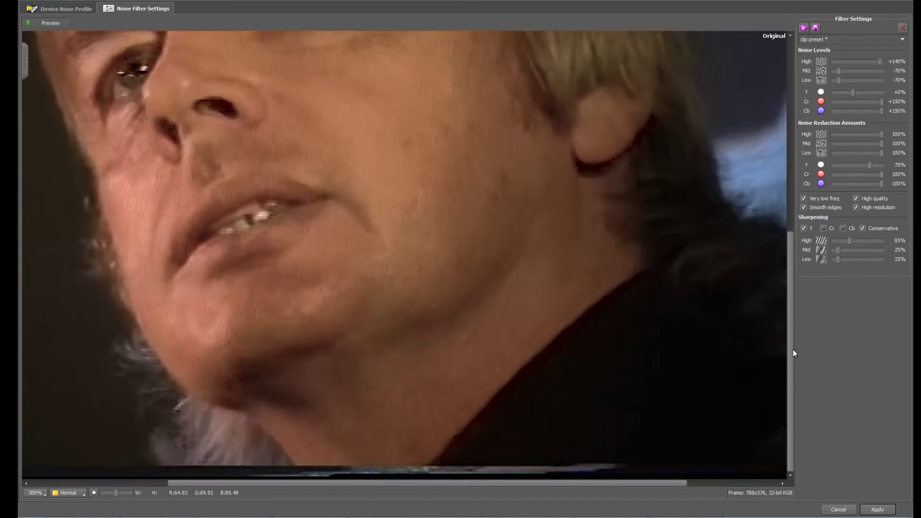
click(877, 510)
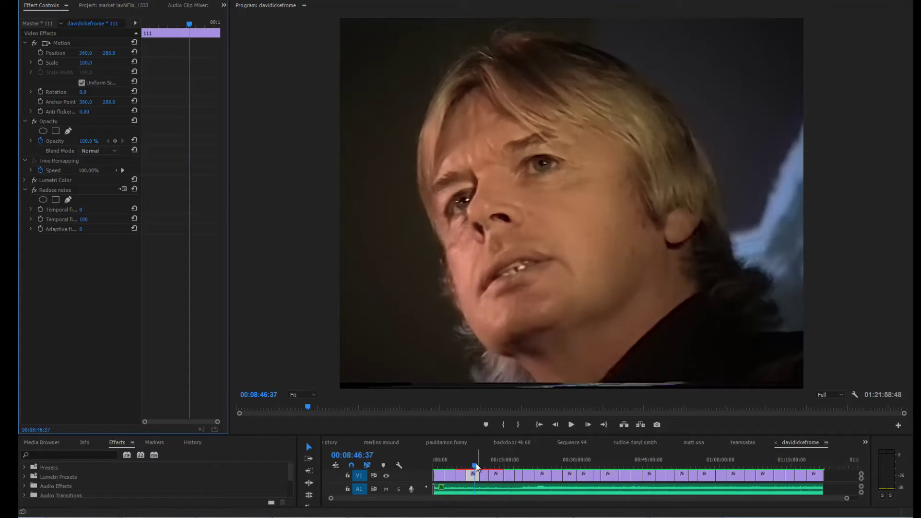
Step: Go to 00:10:14:26 in the sequence and magnify the Program monitor to 400% to examine the face
drag(474, 465, 482, 466)
click(295, 394)
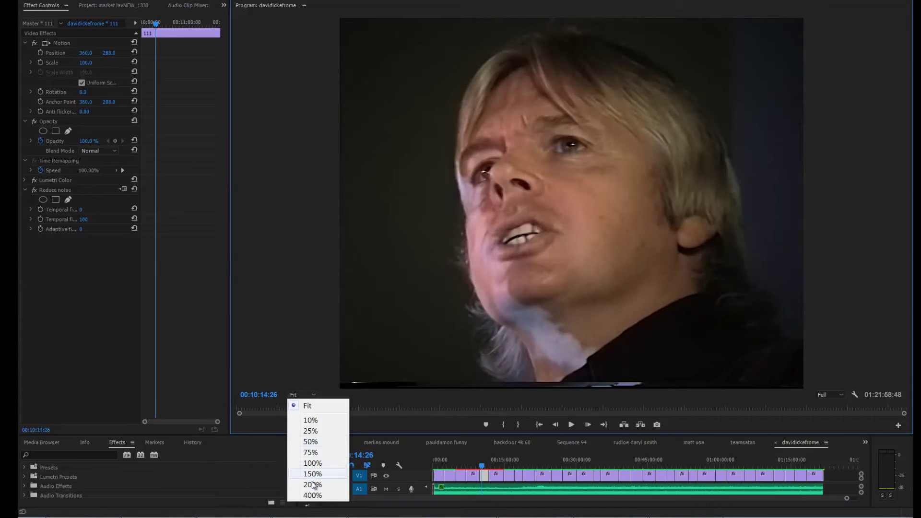
click(313, 495)
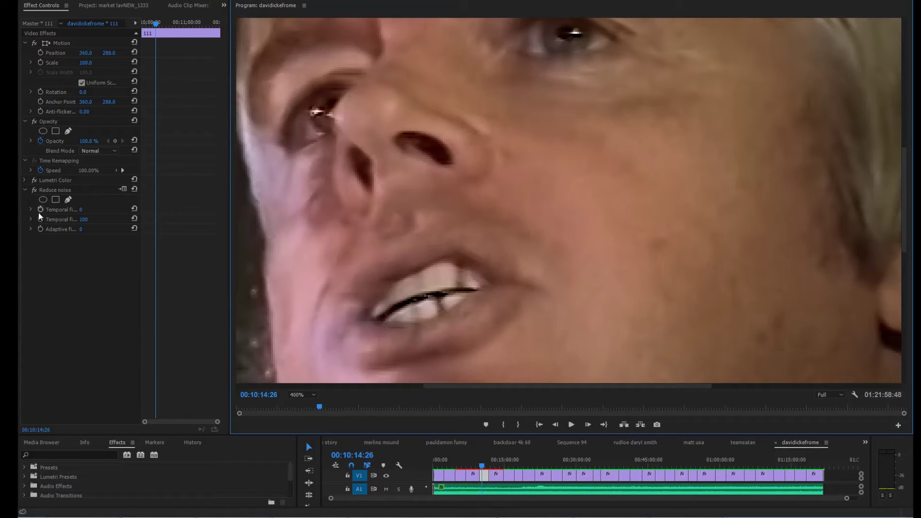
Step: Switch the Reduce noise effect off and on to compare the skin texture at 00:10:14:26, and save the project
click(33, 190)
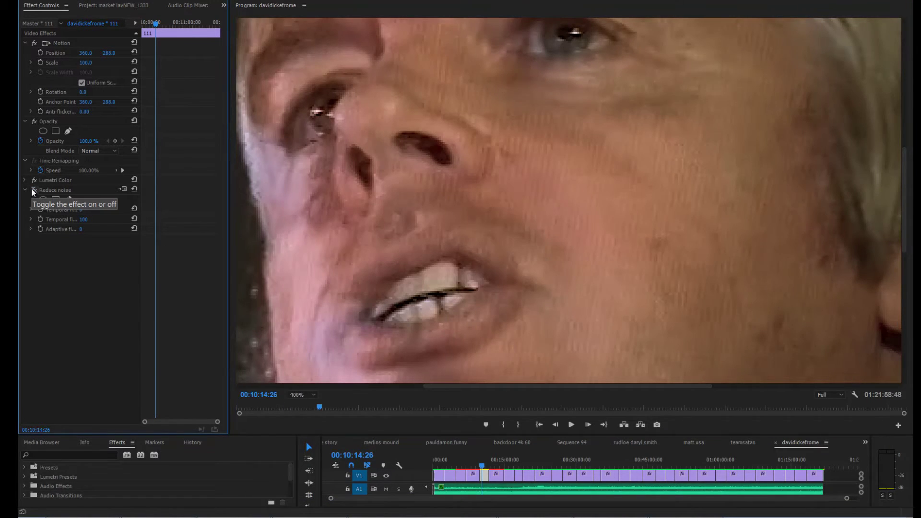
click(33, 191)
click(34, 191)
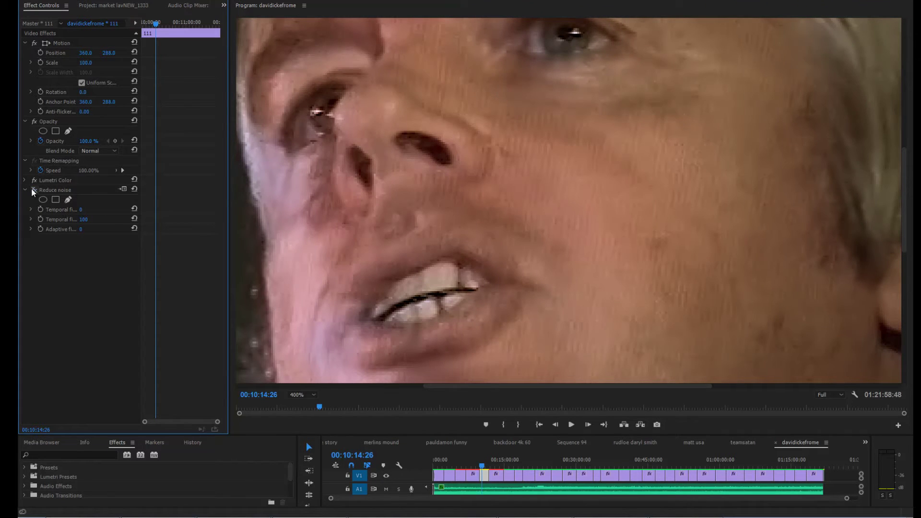
click(34, 190)
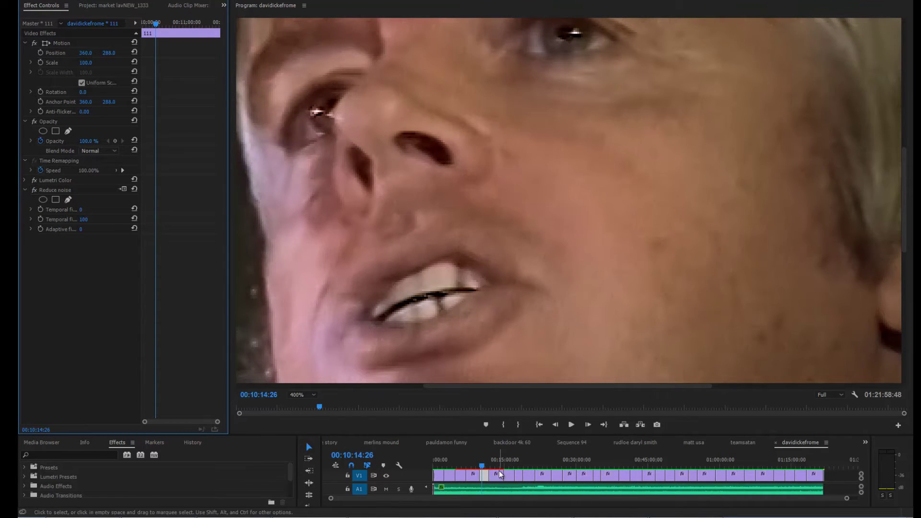
key(ctrl+s)
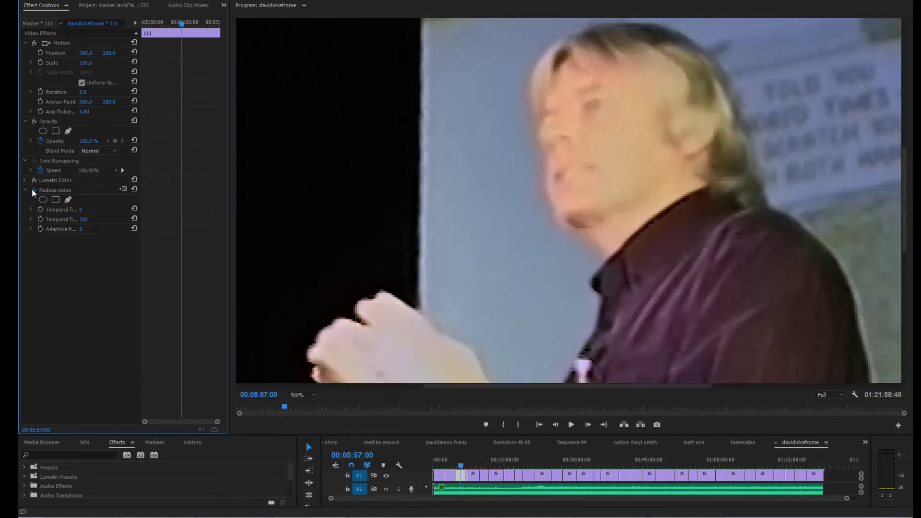
Step: Switch Reduce noise off and on repeatedly at 00:05:57:00 to compare the noise pattern on the face and backdrop
click(33, 190)
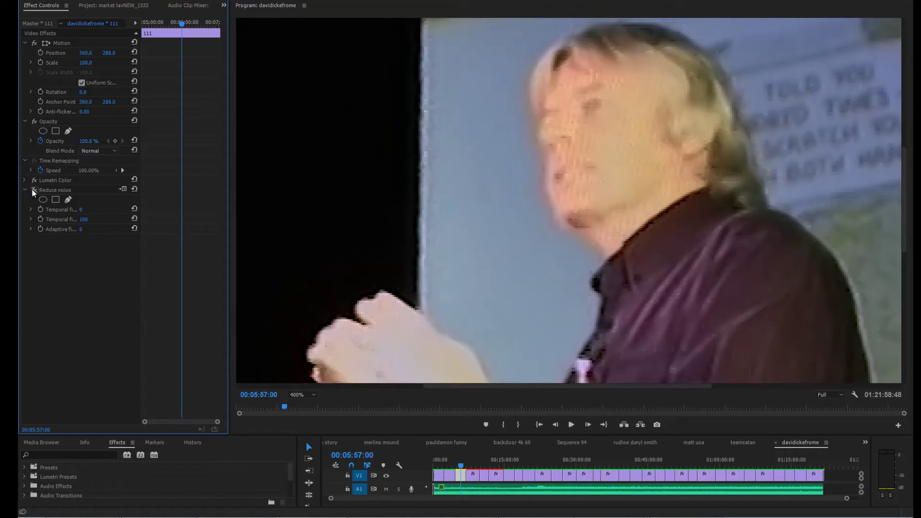
click(32, 190)
click(33, 190)
click(33, 190)
click(33, 190)
click(33, 190)
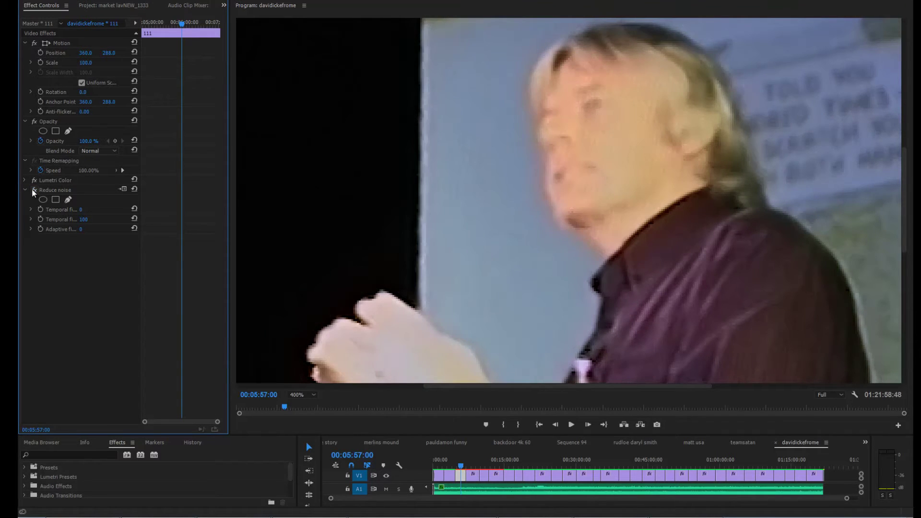
click(33, 190)
click(33, 190)
Step: Switch the Lumetri Color effect off and on at 00:05:57:00 to compare the overexposed original with the graded picture
click(35, 180)
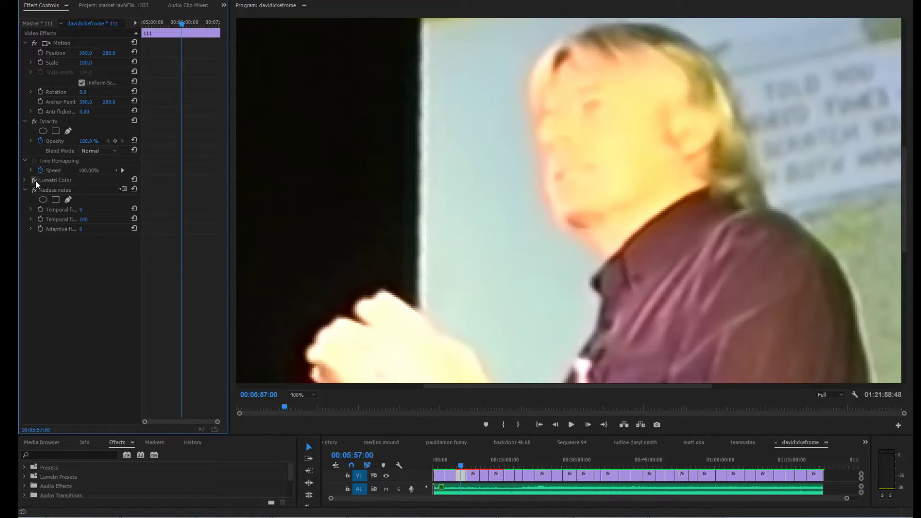
click(36, 181)
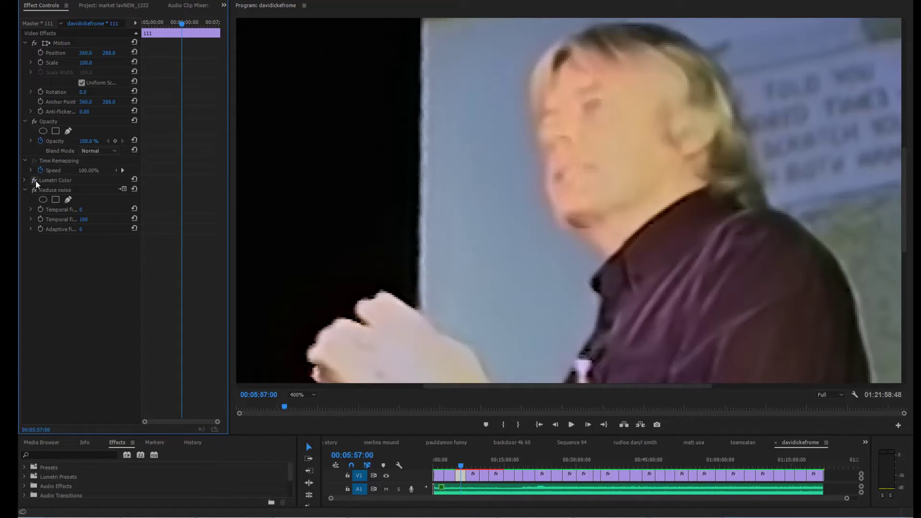
click(35, 181)
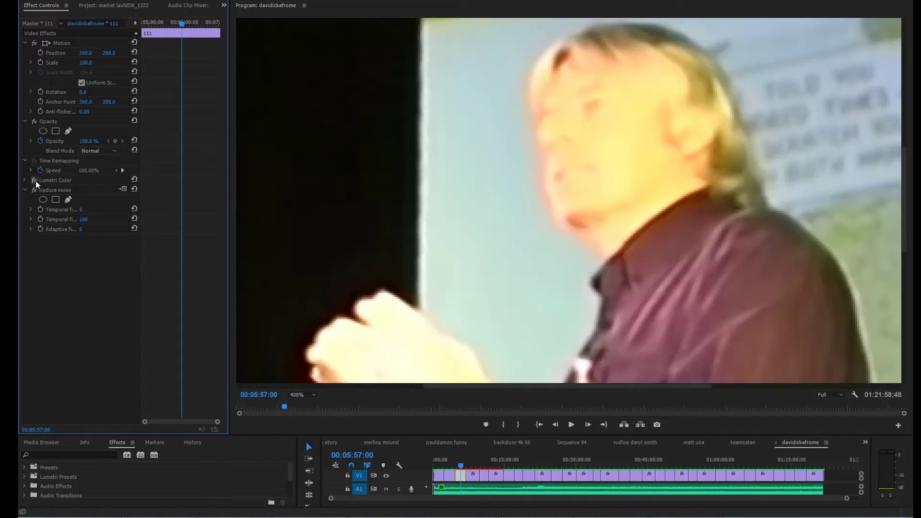
Step: Go to 00:01:21:47 and switch Lumetri Color off and on to compare the dark background and bright highlights
click(439, 466)
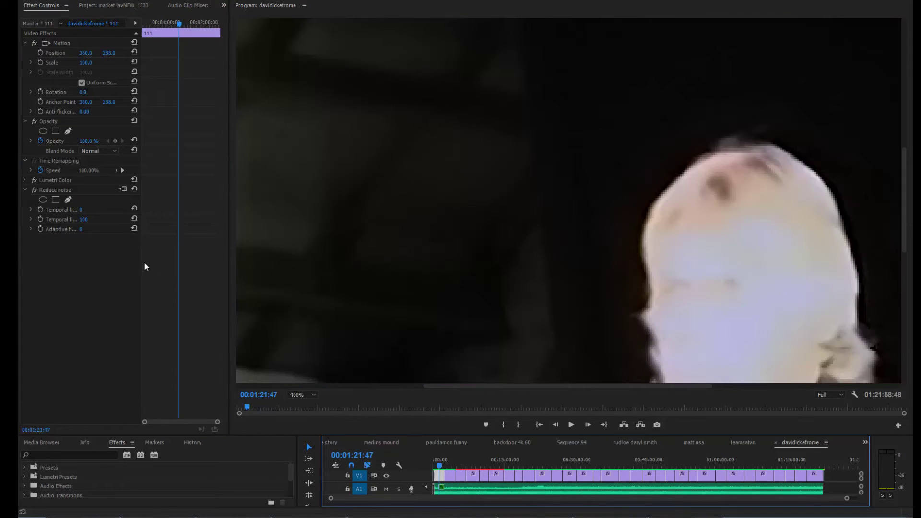
click(34, 182)
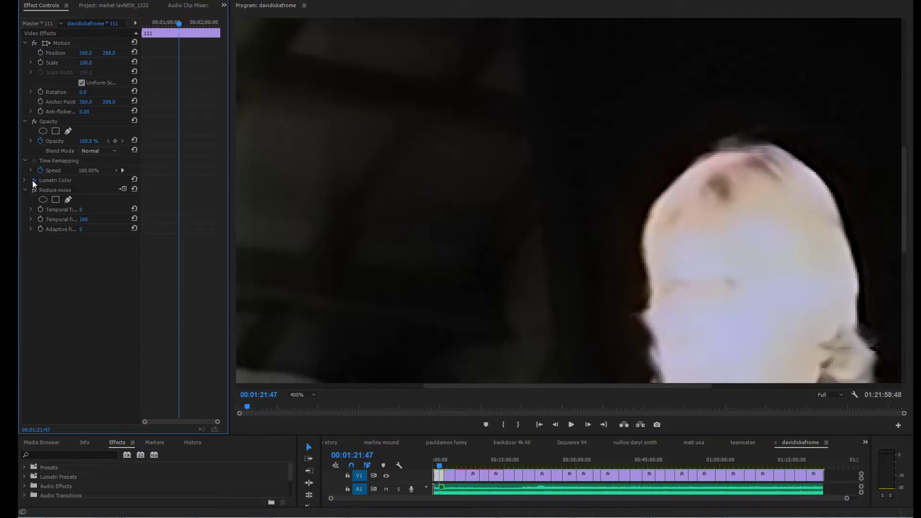
click(33, 181)
click(34, 182)
click(33, 181)
click(34, 181)
Step: Go to 00:19:30:26 and switch Lumetri Color off and on to compare the skin and hair colours
click(527, 462)
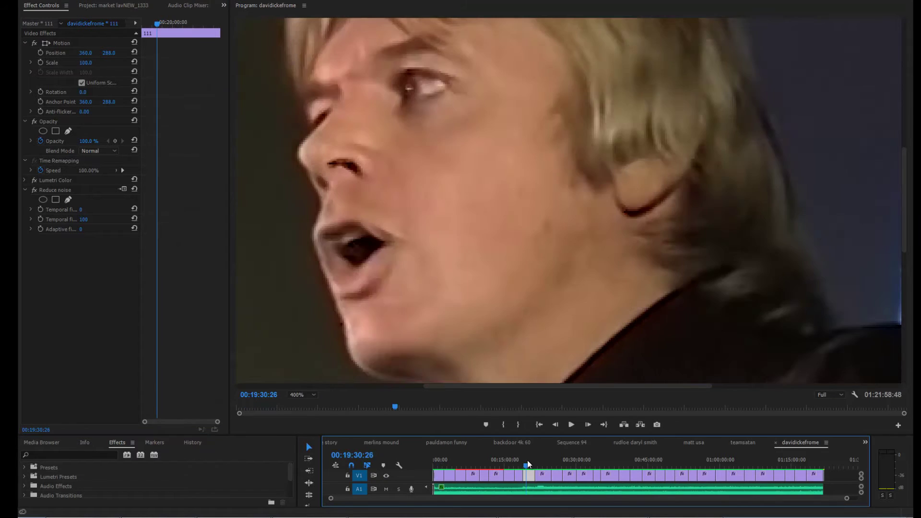
click(34, 181)
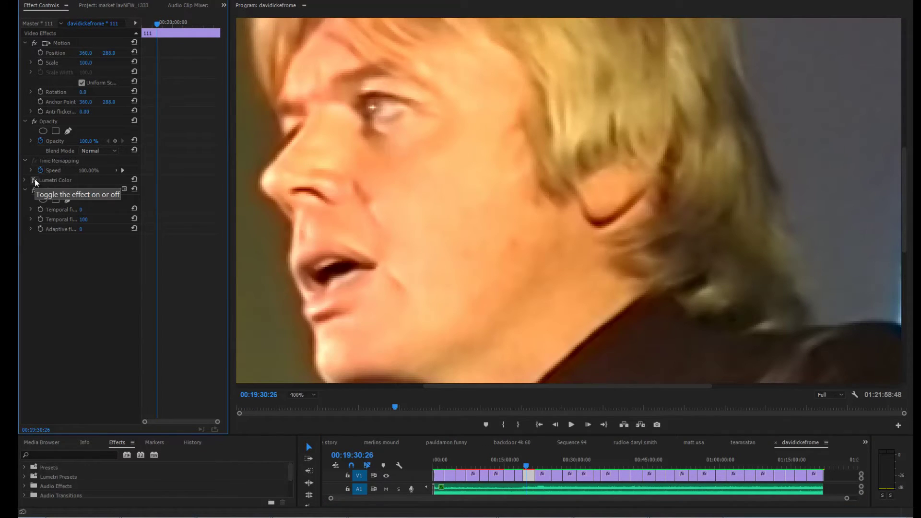
click(34, 181)
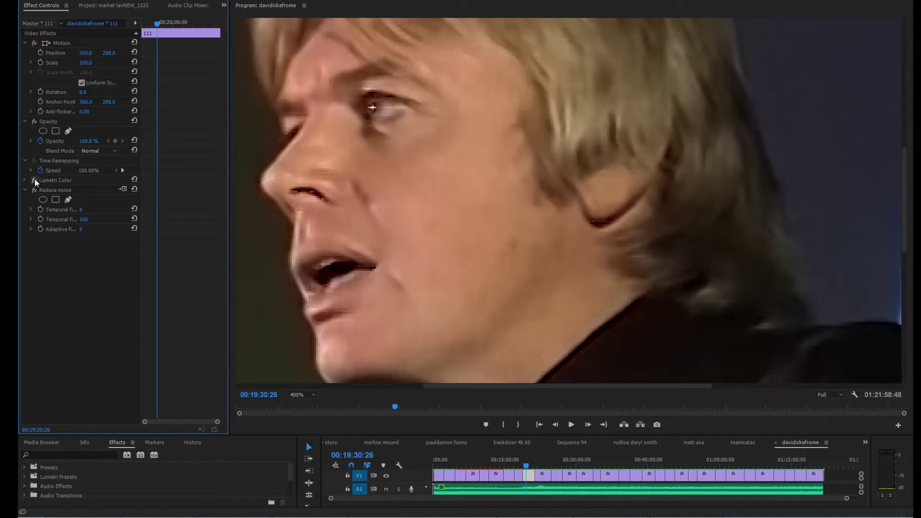
click(34, 181)
click(35, 181)
click(35, 180)
click(34, 181)
Step: Go to 00:35:06:46 in the sequence and set the Program monitor zoom to Fit
click(596, 461)
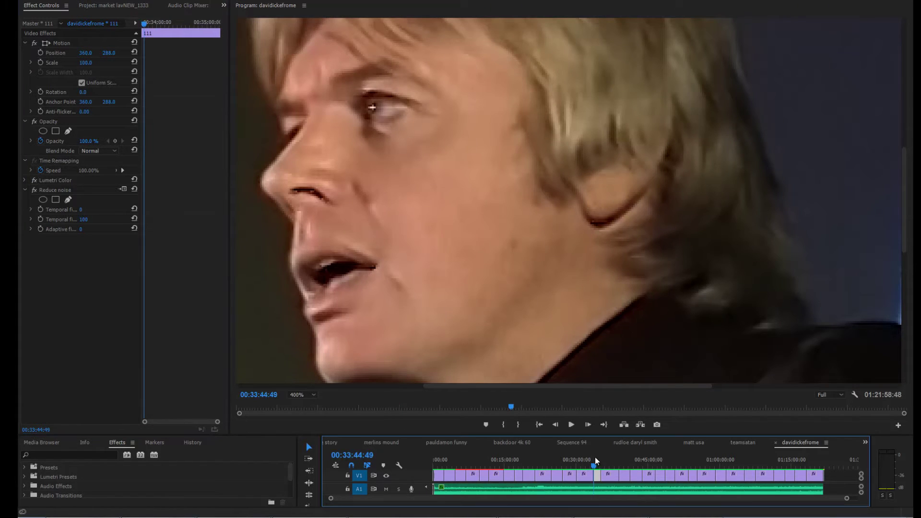
click(600, 460)
click(301, 394)
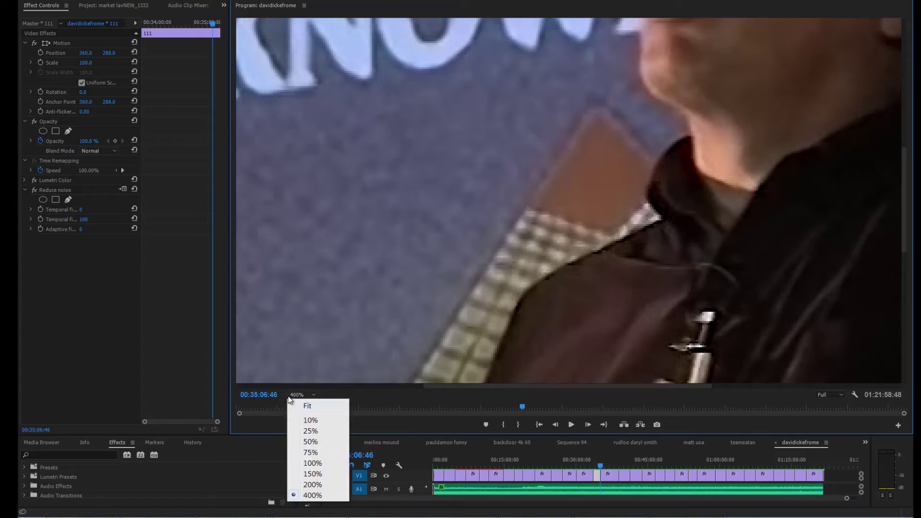
click(301, 408)
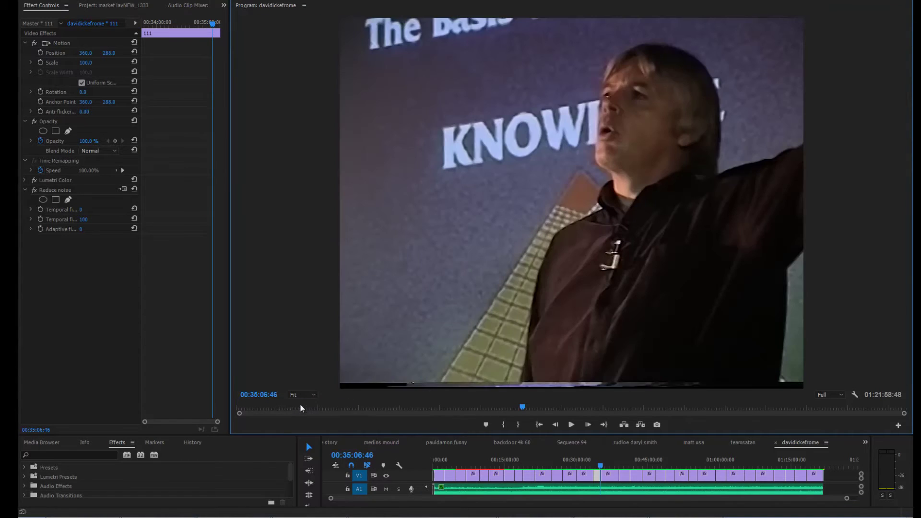
Step: Switch Lumetri Color off and on several times at 00:35:06:46 to compare the grade across the full frame
click(36, 181)
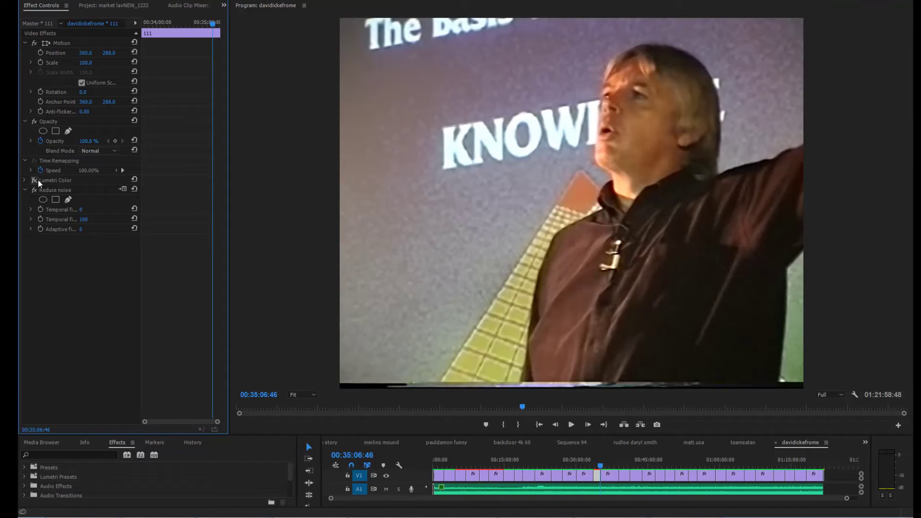
click(36, 181)
click(37, 181)
click(36, 181)
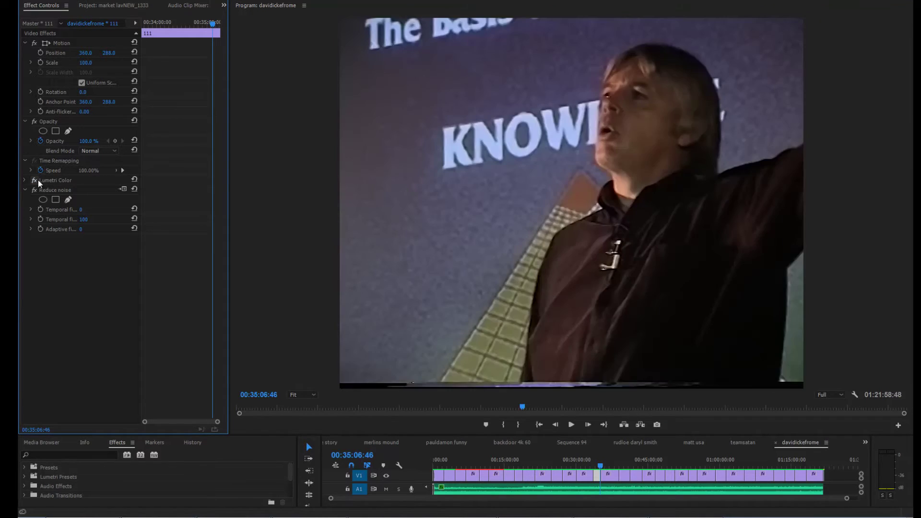
click(37, 181)
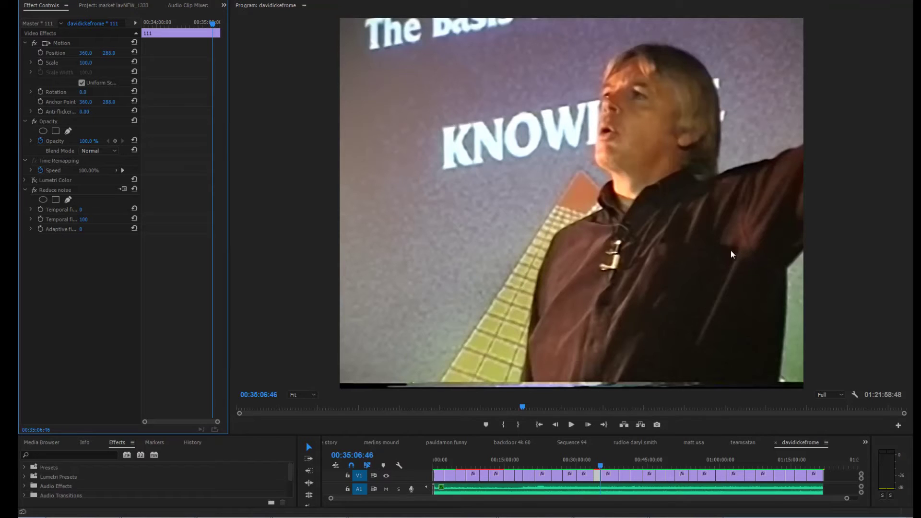
click(34, 183)
click(34, 182)
click(35, 183)
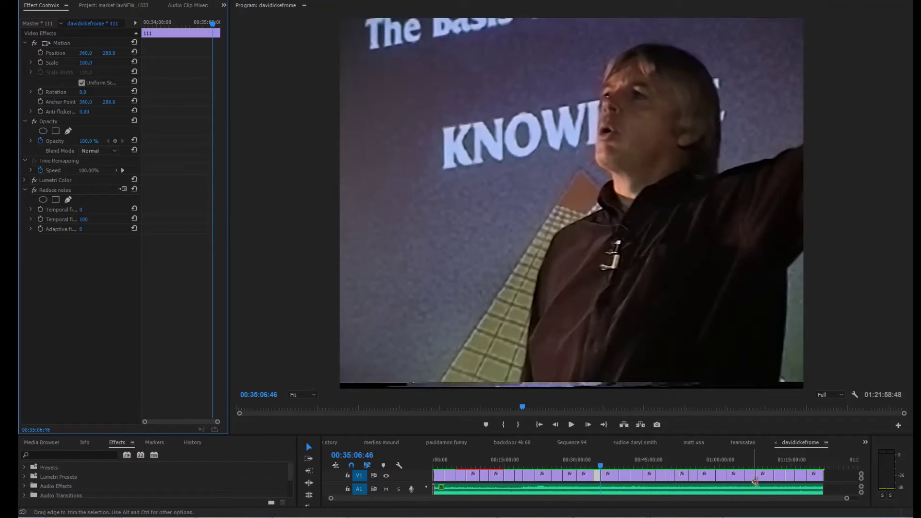
Step: Go to 01:04:46:05 and switch Lumetri Color off and on to compare the shadowed face with the ungraded picture
click(744, 467)
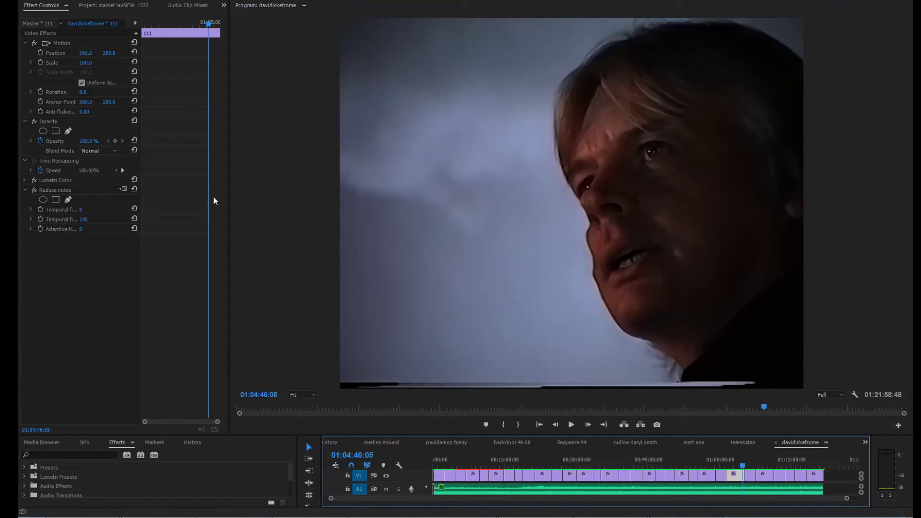
click(36, 181)
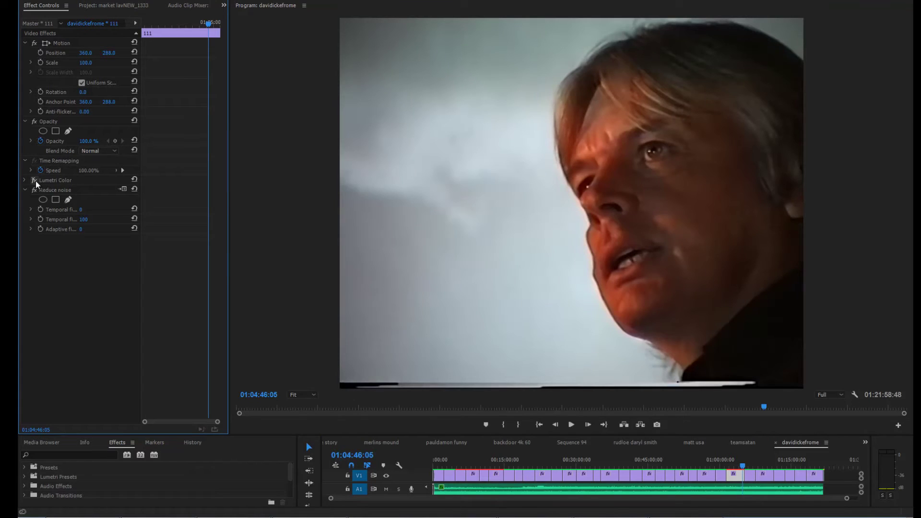
click(36, 180)
click(35, 181)
click(35, 180)
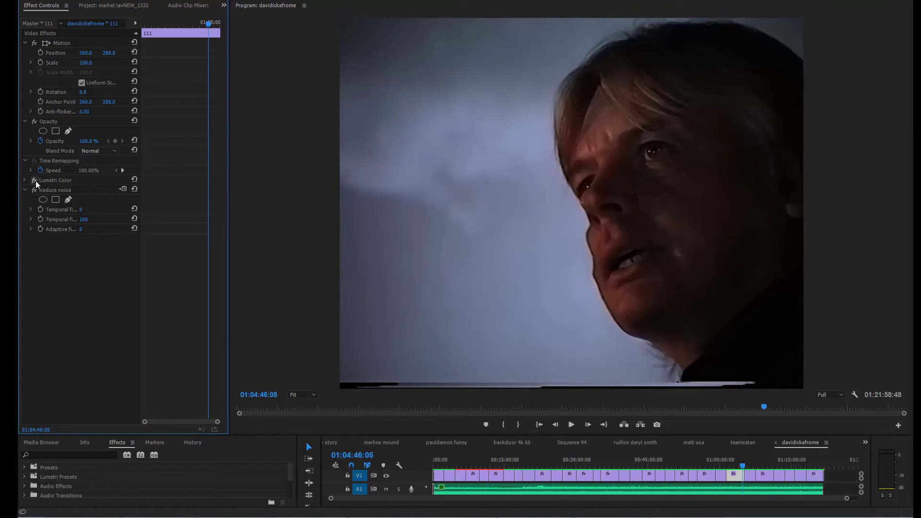
Step: Go to 01:11:41:31 and check the picture with Lumetri Color and Reduce noise switched off and on
click(777, 461)
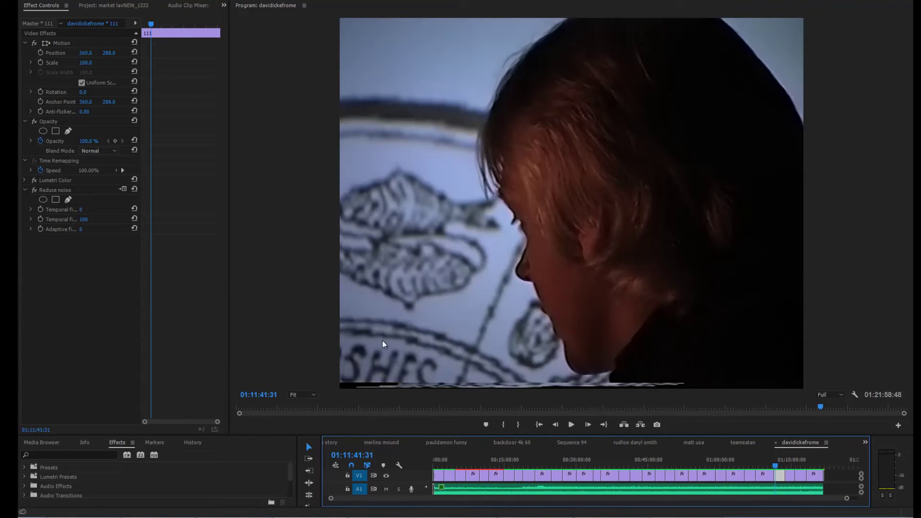
click(37, 181)
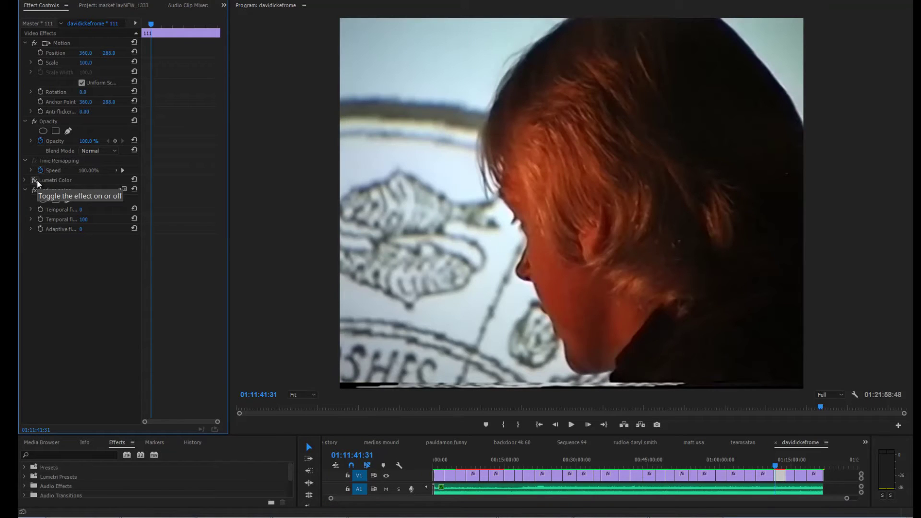
click(36, 180)
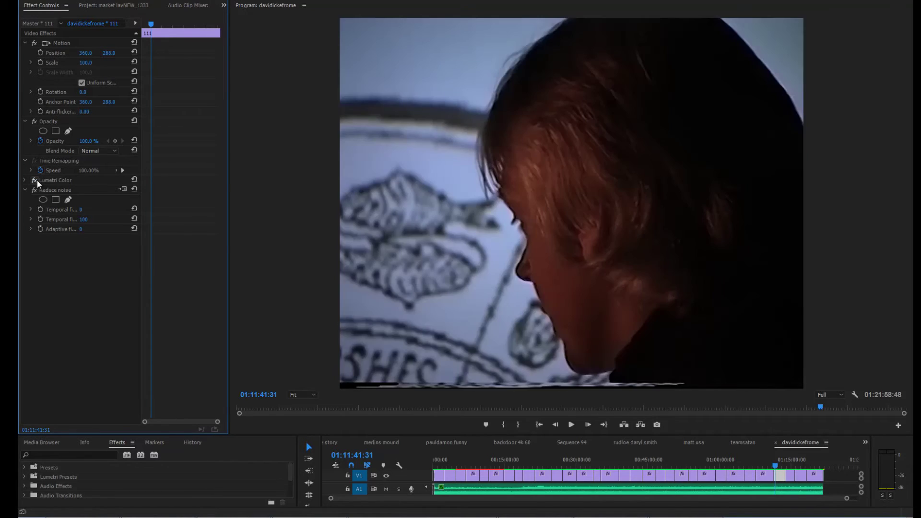
click(36, 180)
click(37, 181)
click(33, 189)
Step: Go to 00:55:53:26 and compare the carved-figure shot with Lumetri Color and Reduce noise switched off and on
click(719, 460)
click(701, 464)
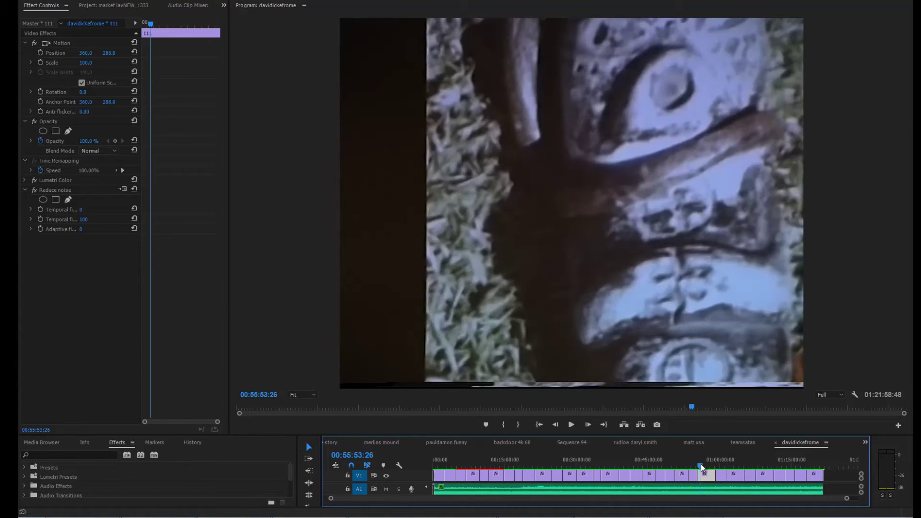
click(34, 181)
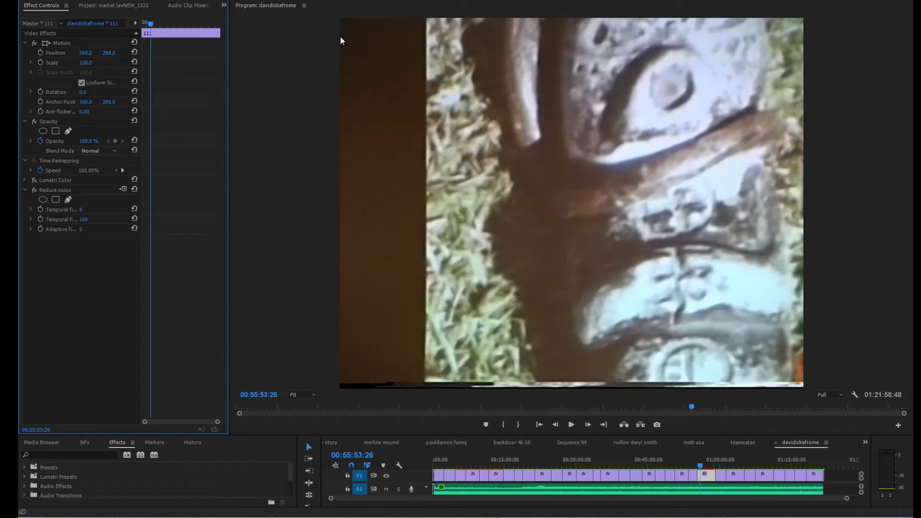
click(33, 191)
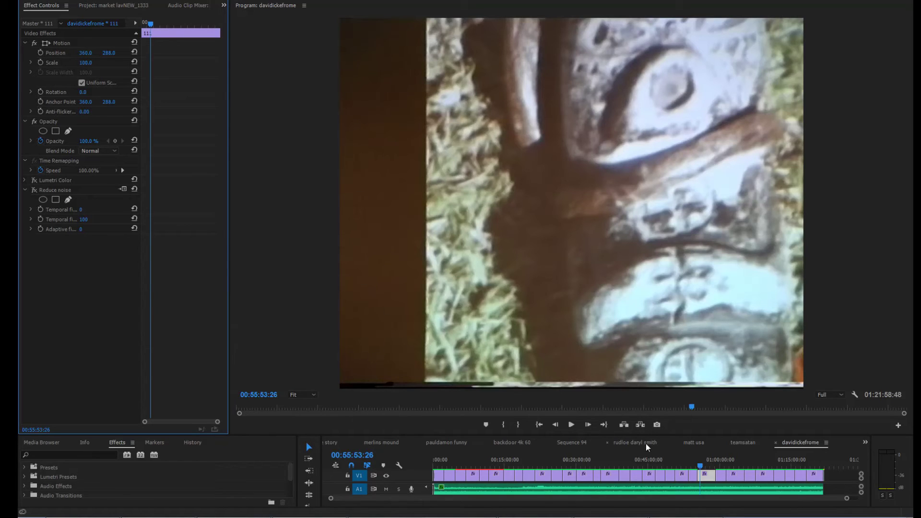
click(34, 181)
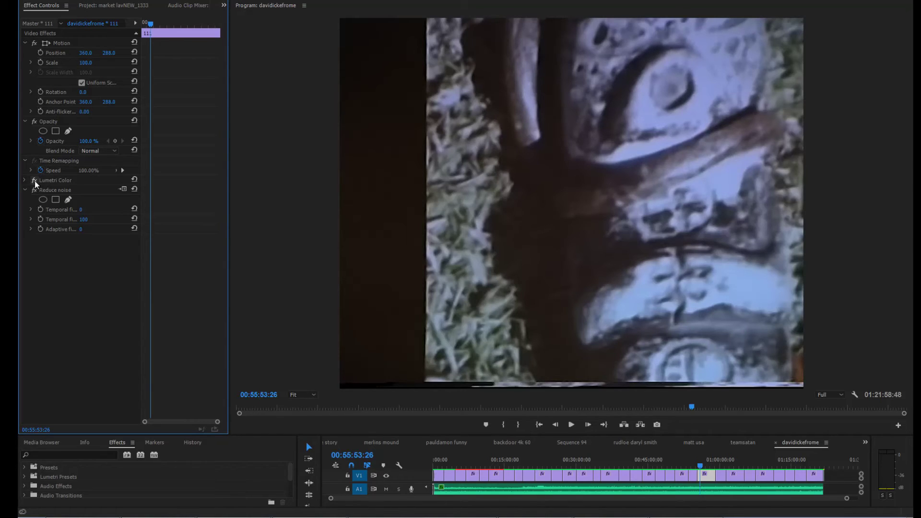
Step: Mute audio track A1, play the sequence from about 00:42:15, and toggle the Reduce noise effect during playback
click(636, 465)
key(space)
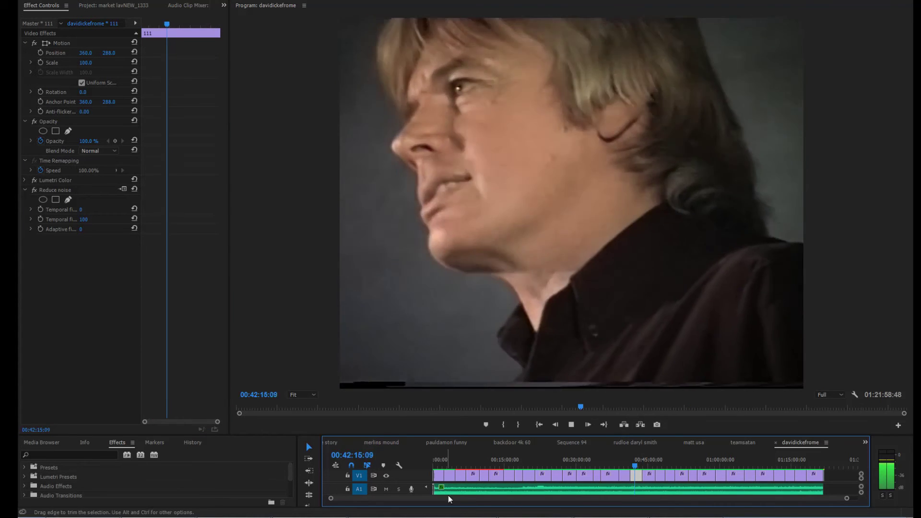
key(space)
click(386, 490)
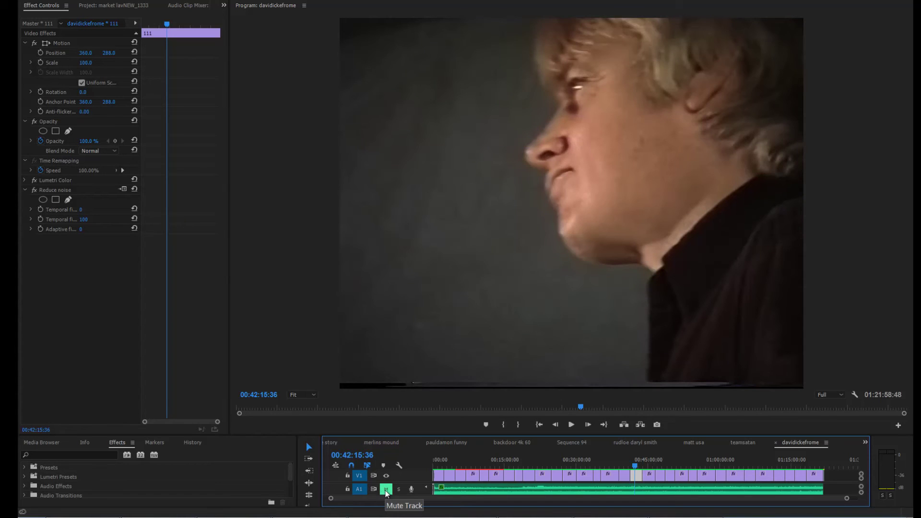
key(space)
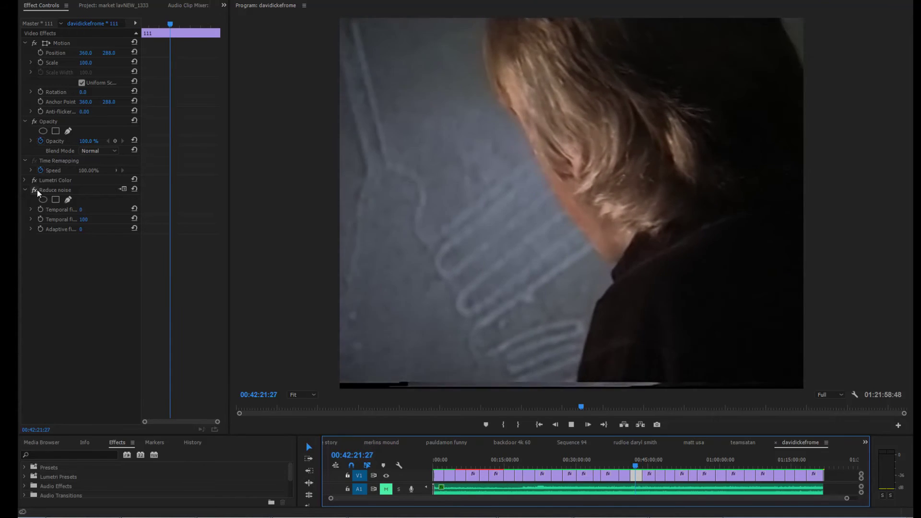
click(35, 190)
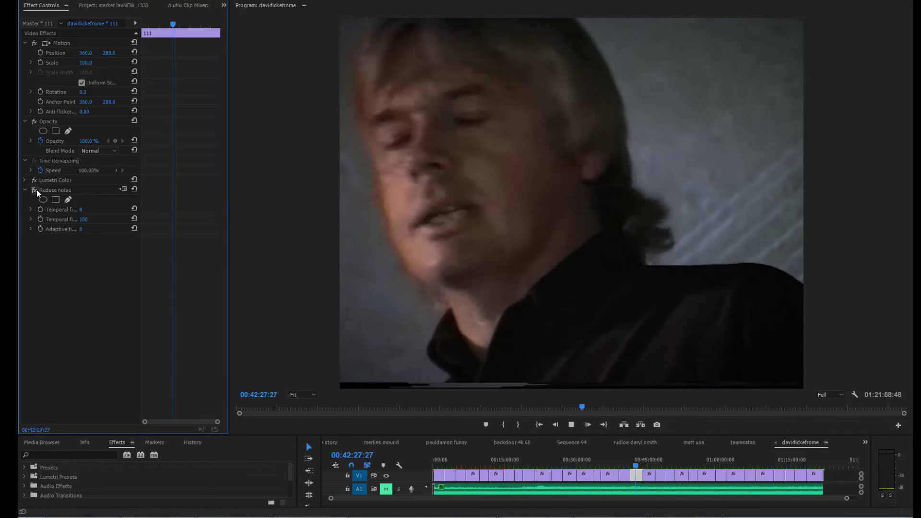
Step: Magnify the program preview to 400%, toggle Reduce noise during playback to compare facial detail, and stop near 00:42:48
click(310, 397)
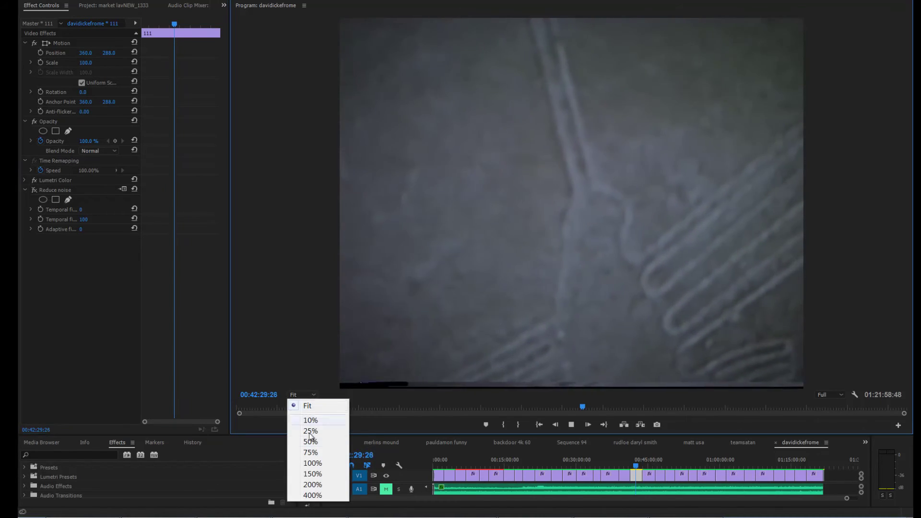
click(310, 494)
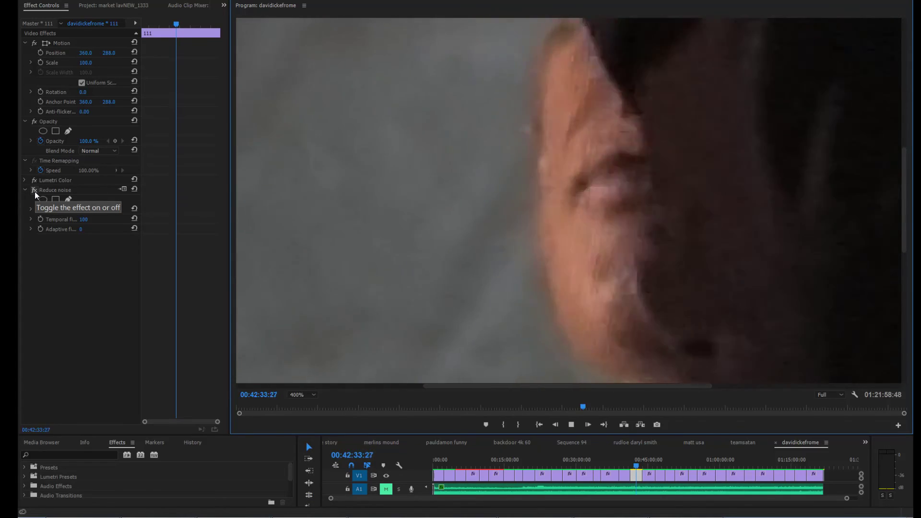
click(35, 191)
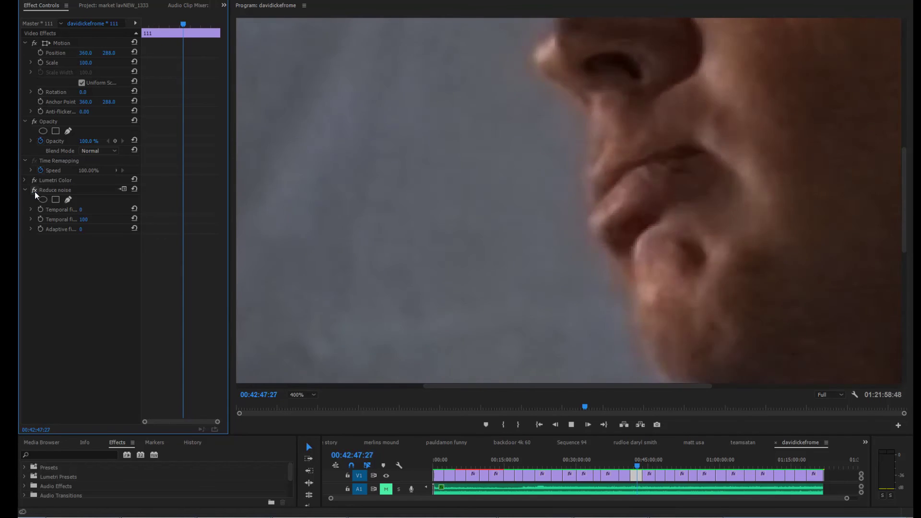
key(space)
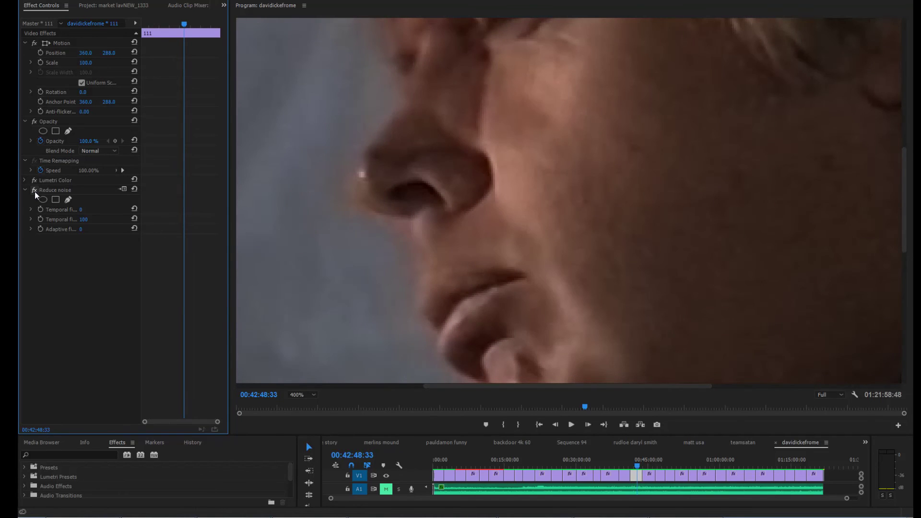
Step: Step back a few frames, resume playback, and compare the magnified face up to about 00:42:57 with Reduce noise switched off and on
key(Left)
key(Left)
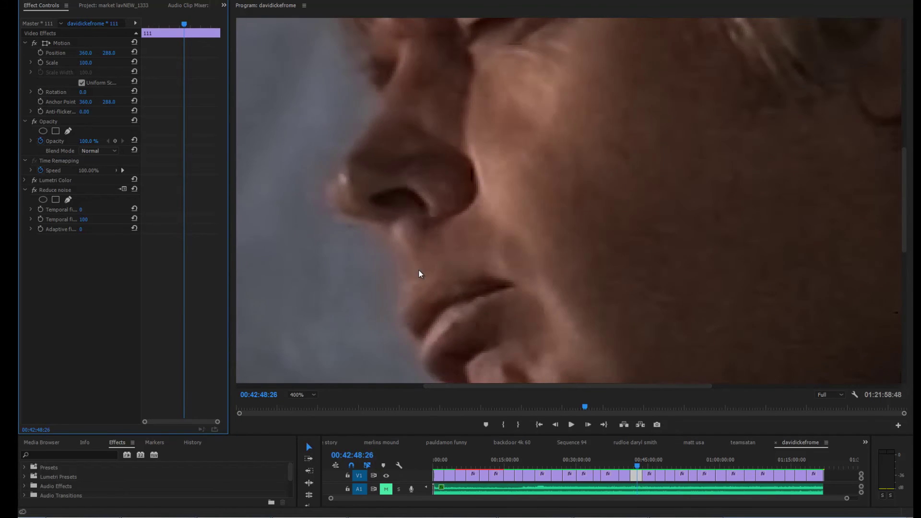
key(space)
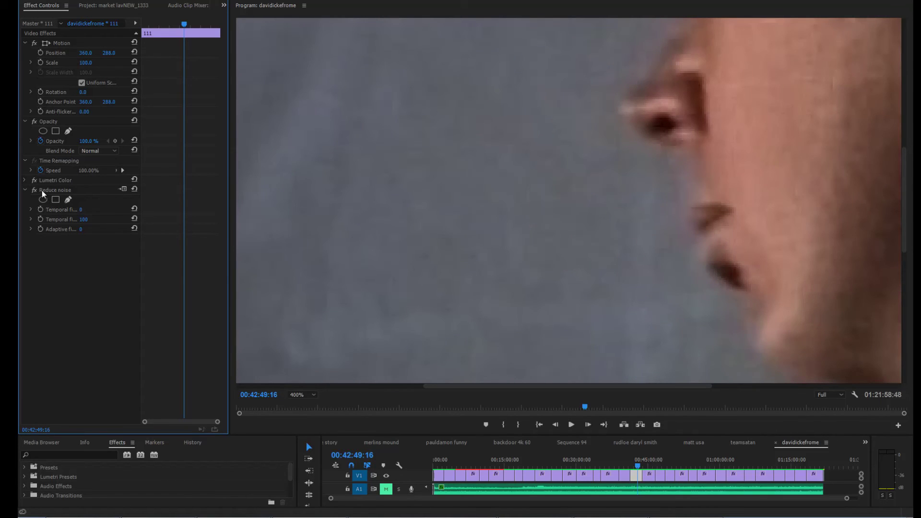
click(36, 190)
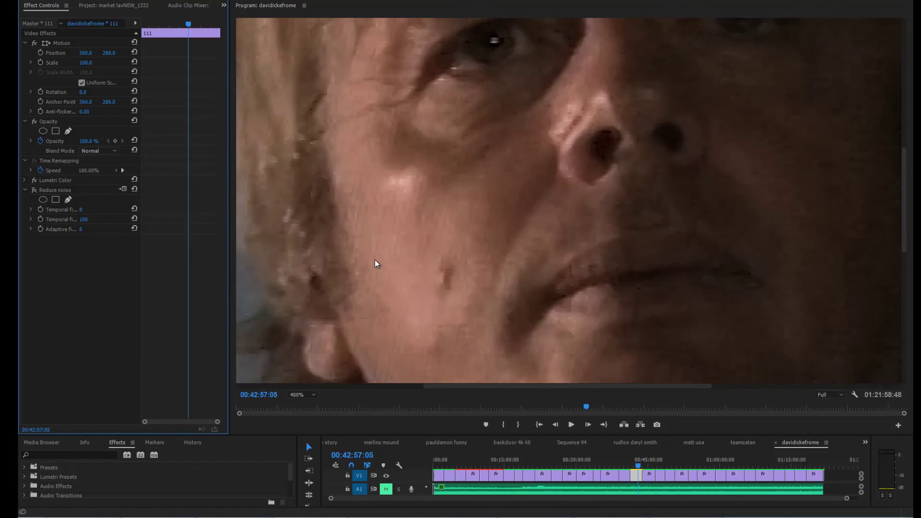
click(36, 190)
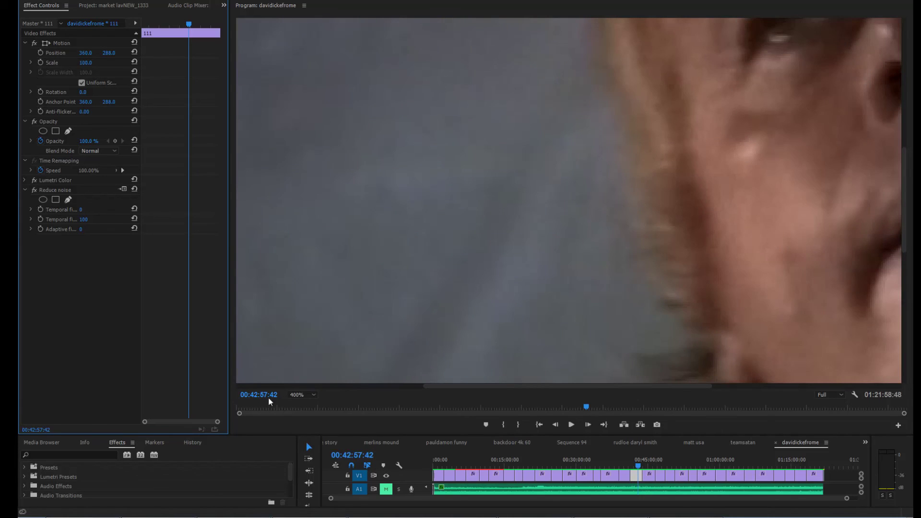
Step: Return the program preview's magnification to Fit and save the project
click(298, 394)
click(306, 404)
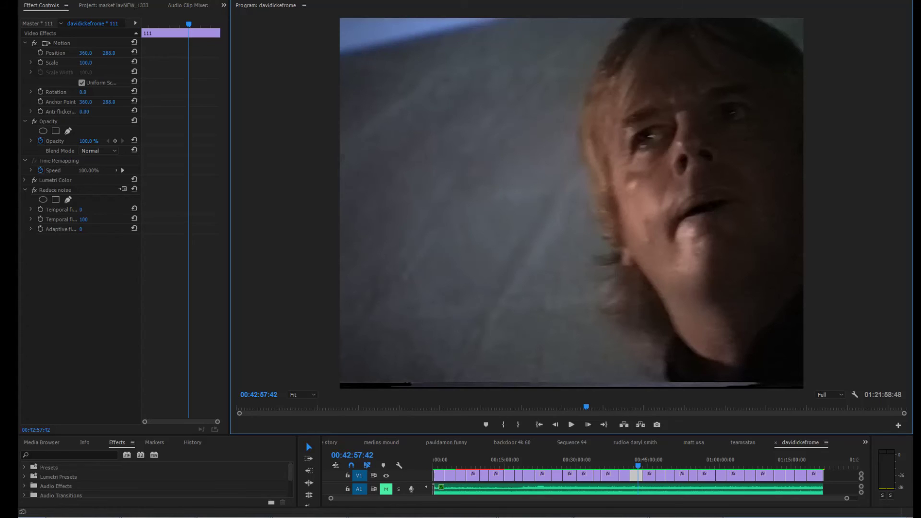
key(ctrl+s)
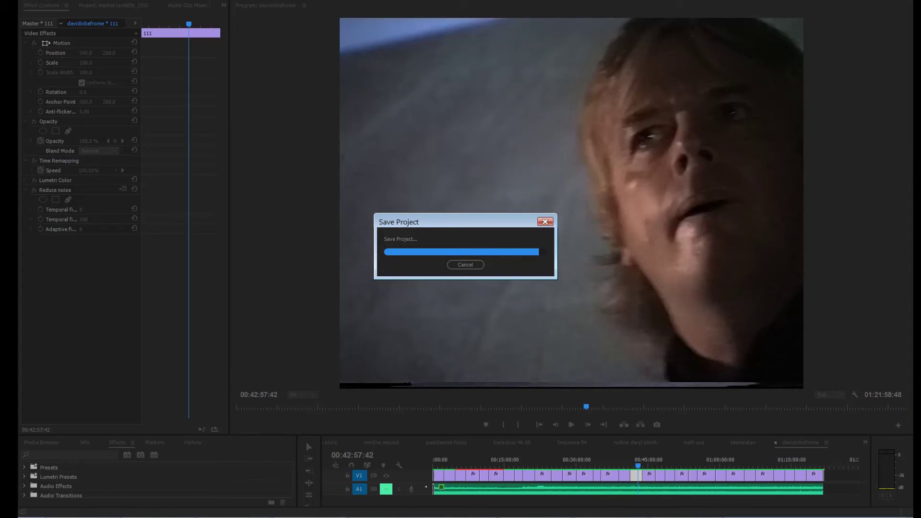